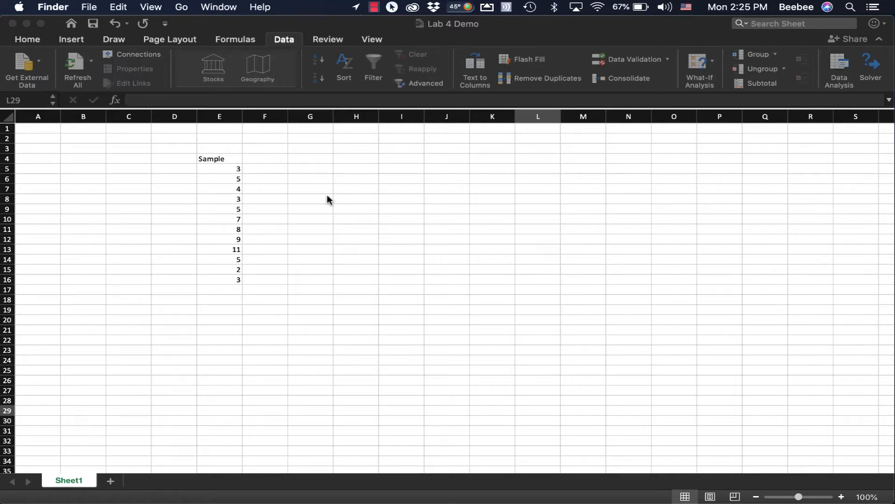
# Step: Start the Descriptive Statistics tool from the Data Analysis tools
pyautogui.click(148, 185)
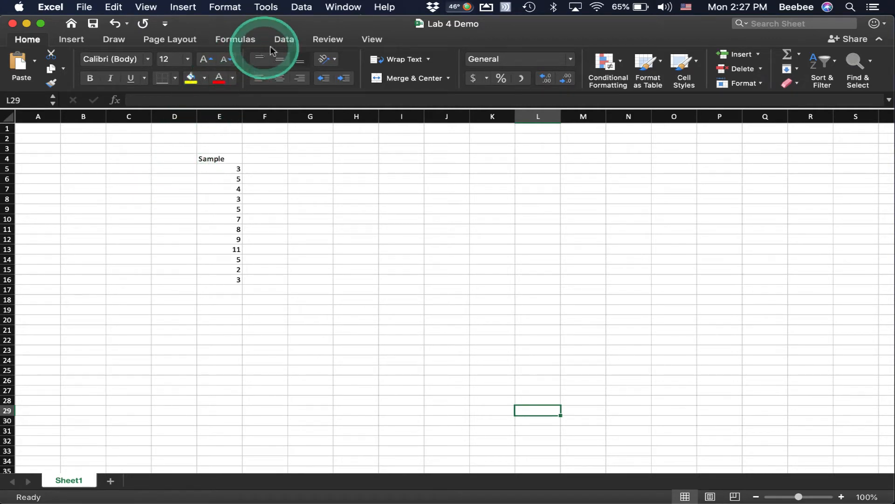
pyautogui.click(284, 41)
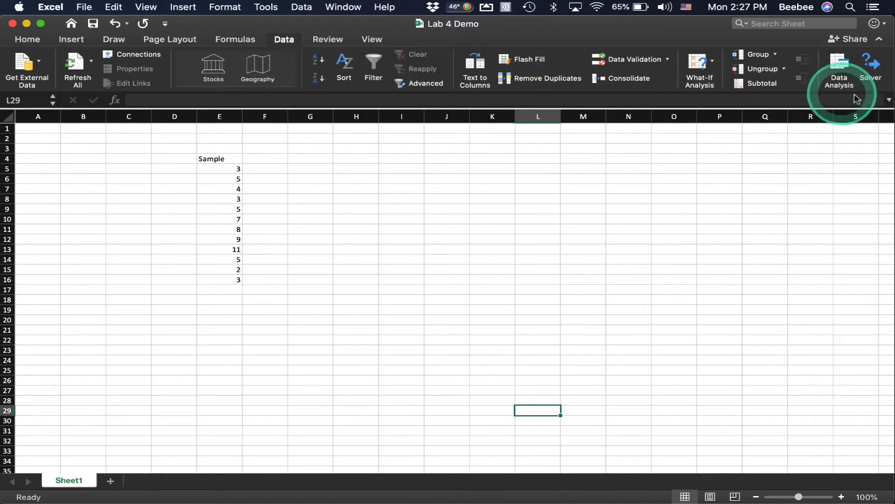
pyautogui.click(840, 63)
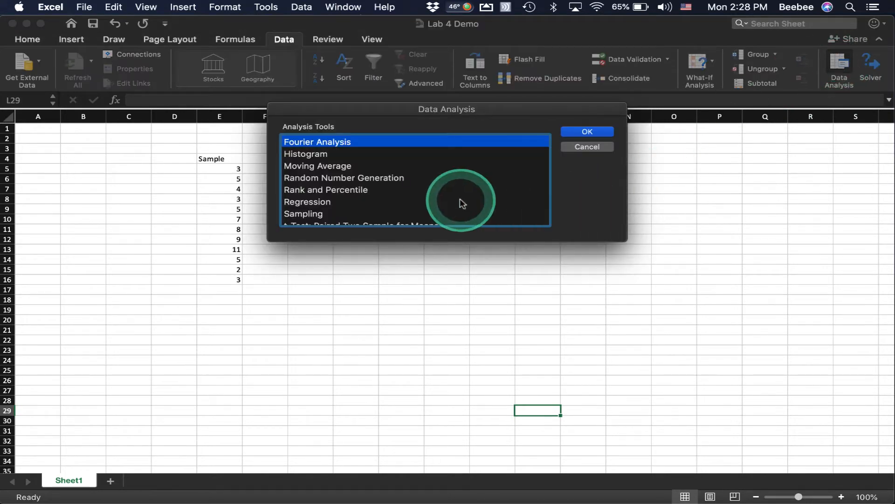
pyautogui.scroll(5, 461, 203)
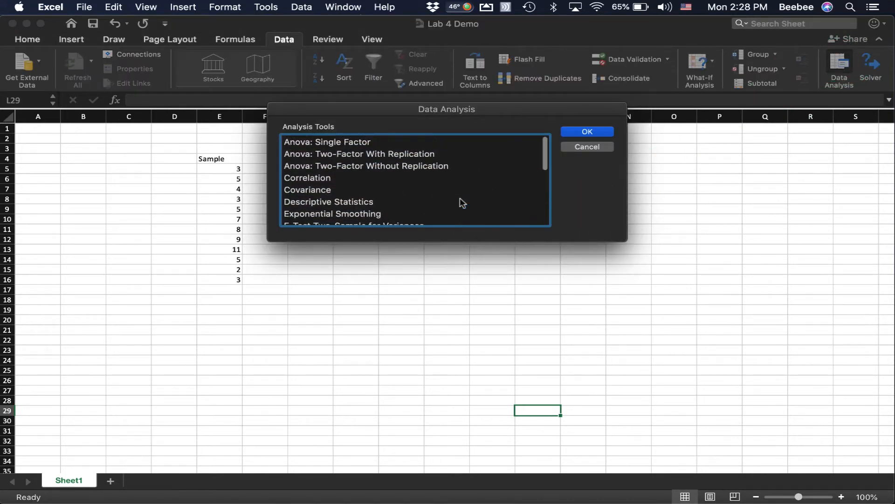
pyautogui.click(338, 205)
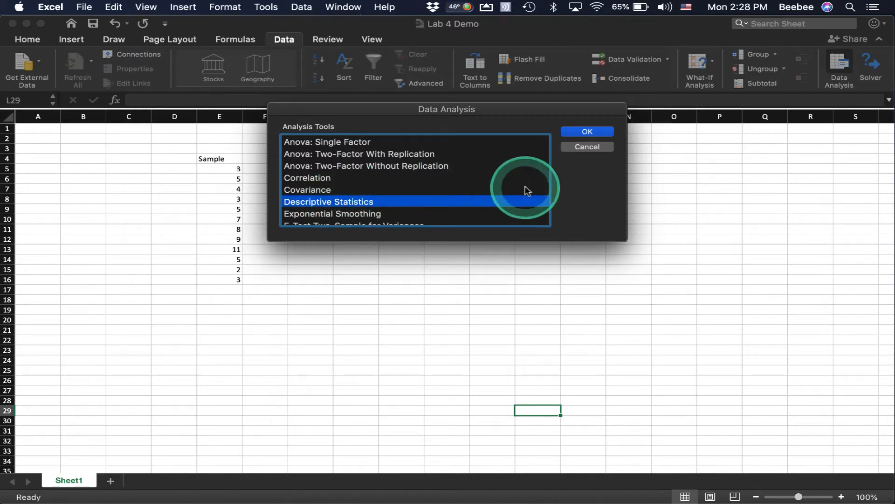
pyautogui.click(587, 134)
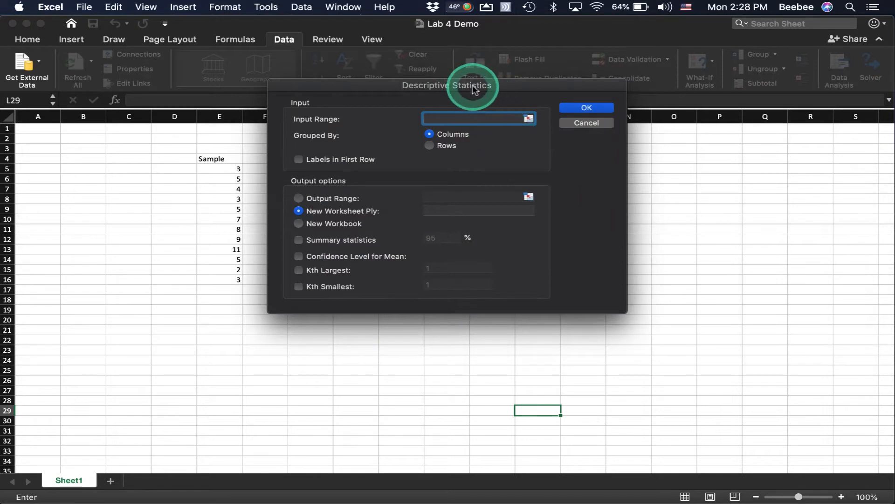
# Step: Set the analysis input range to $E$4:$E$16 and mark the first row as labels
pyautogui.moveTo(475, 93); pyautogui.dragTo(530, 140)
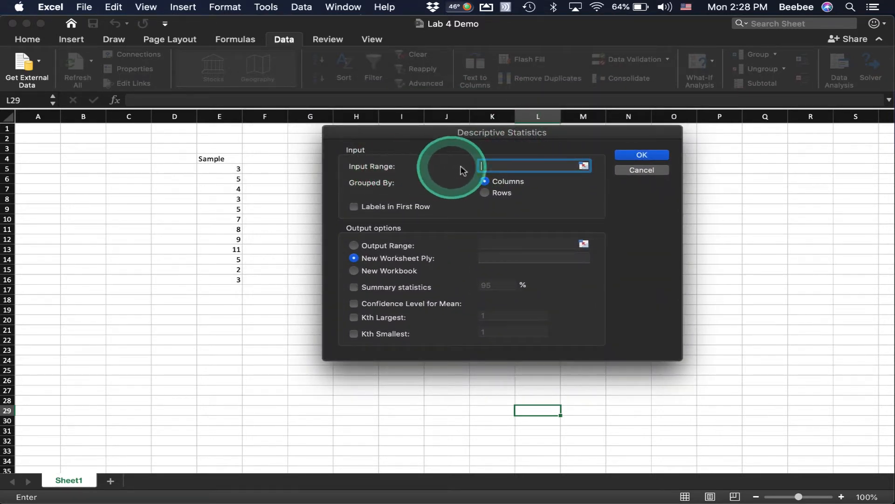
pyautogui.click(498, 167)
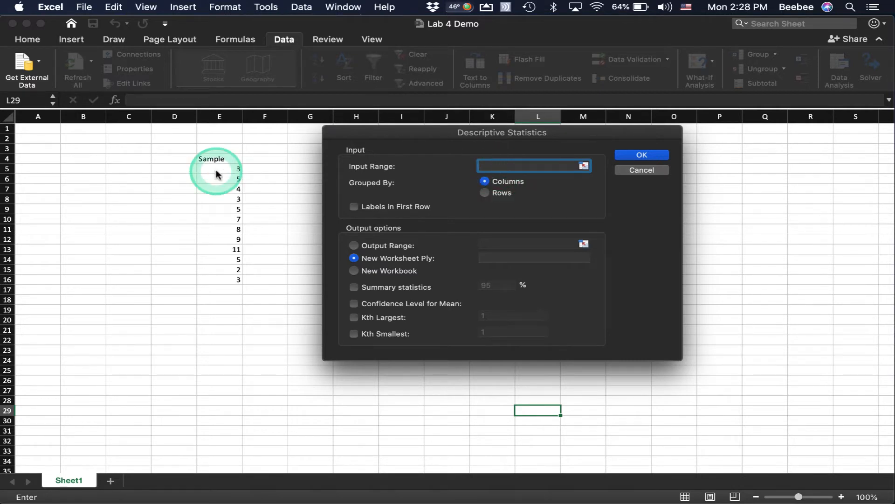
pyautogui.moveTo(210, 160); pyautogui.dragTo(216, 280)
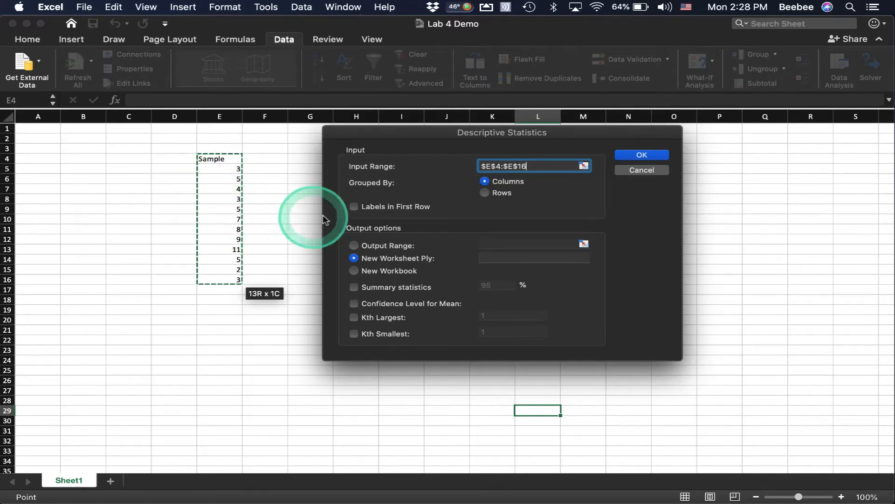
pyautogui.click(355, 208)
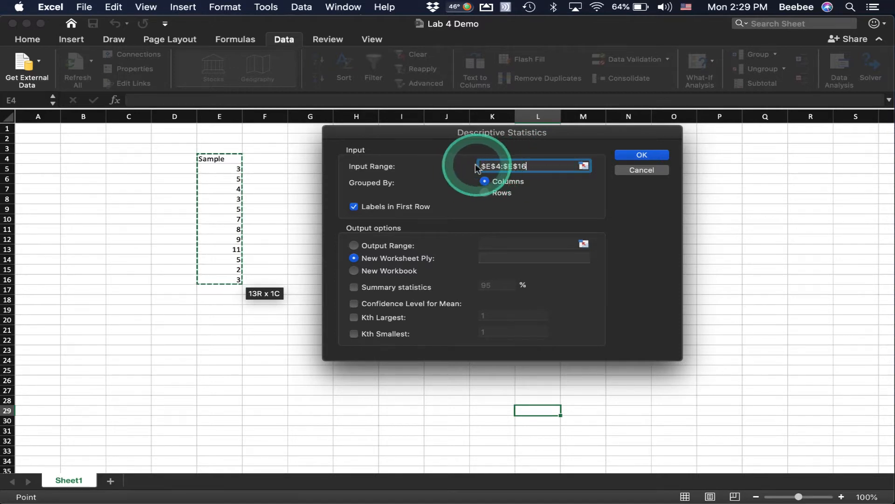
pyautogui.click(540, 166)
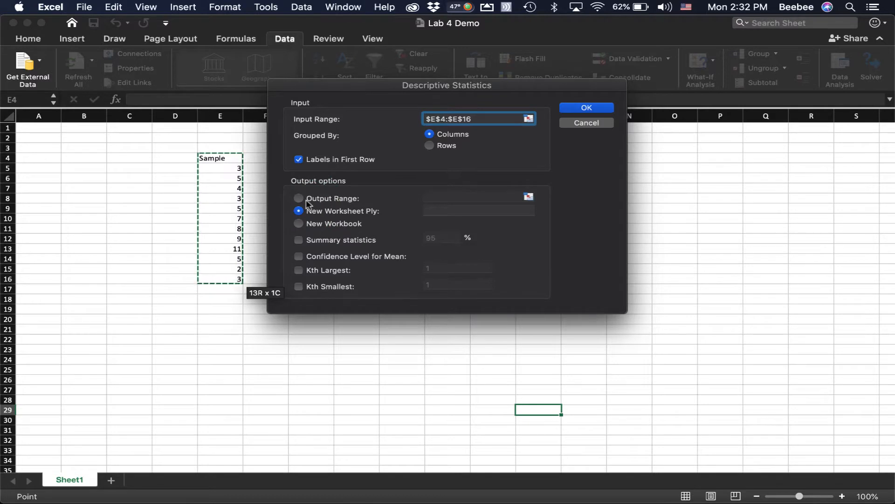
# Step: Direct the analysis output to a range on the same sheet starting at cell $H$4
pyautogui.moveTo(356, 88); pyautogui.dragTo(572, 88)
pyautogui.click(548, 210)
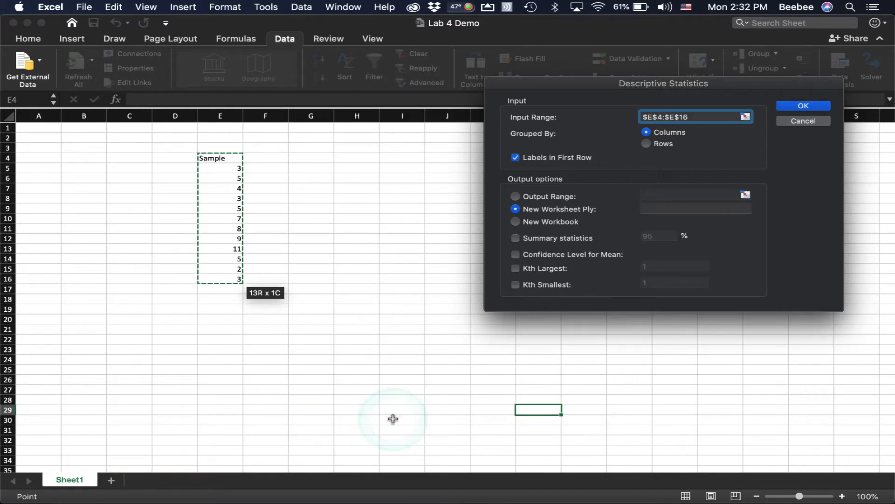
pyautogui.click(515, 196)
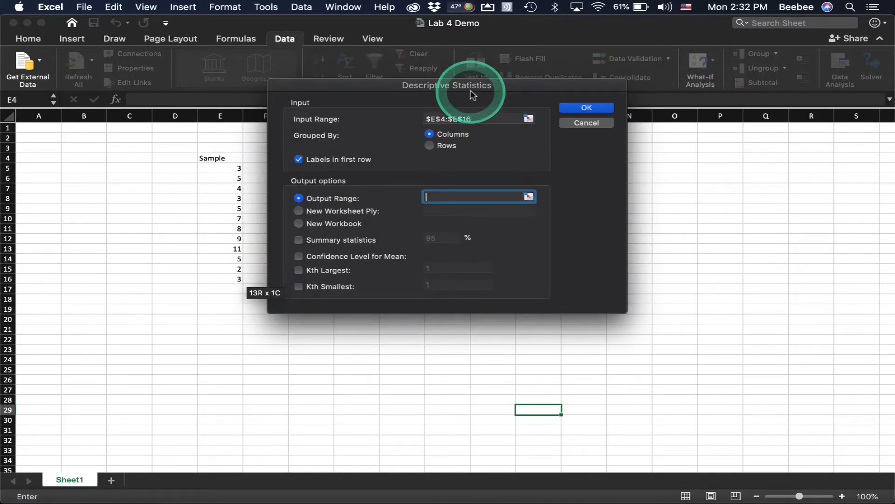
pyautogui.moveTo(472, 95); pyautogui.dragTo(663, 92)
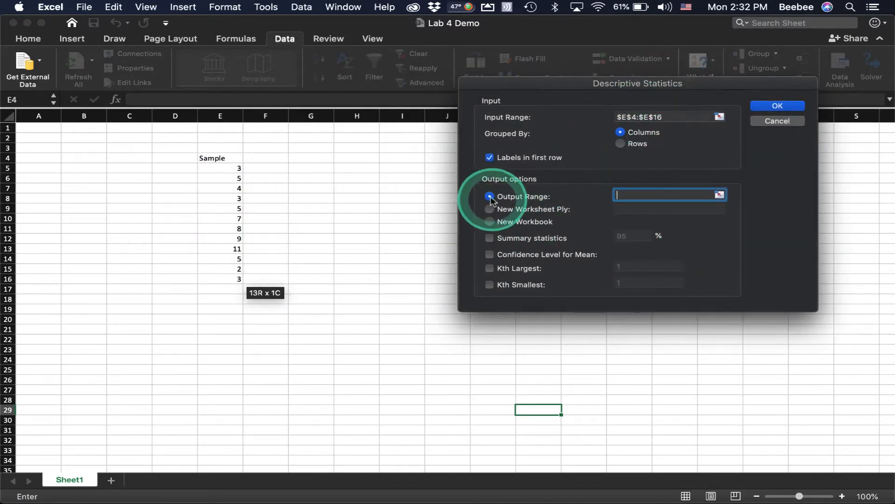
pyautogui.click(637, 192)
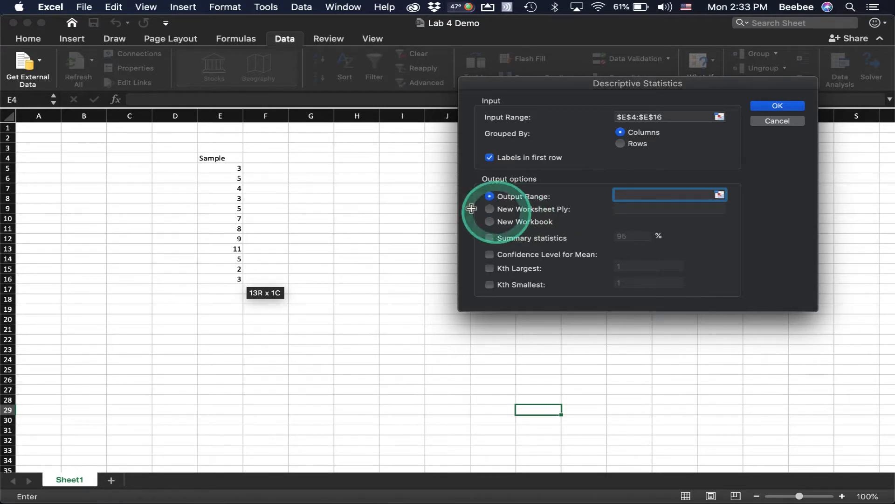
pyautogui.click(343, 159)
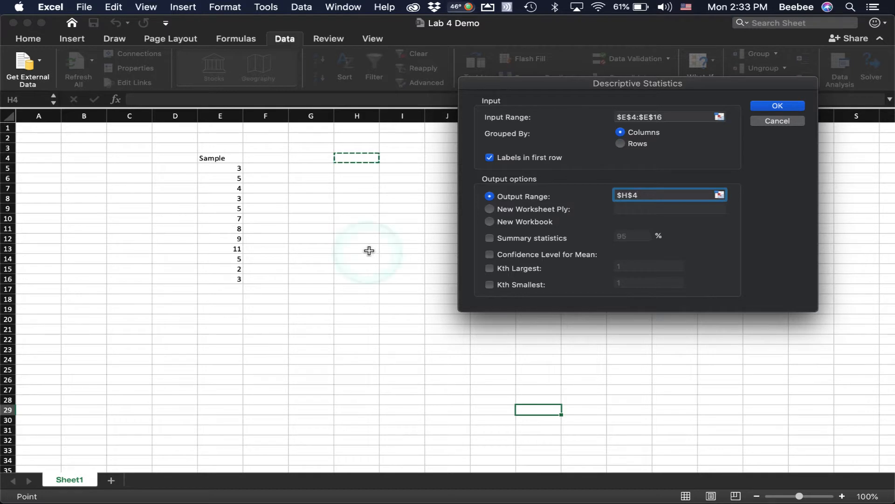
# Step: Generate the output with summary statistics included and widen column H to fit the statistic labels
pyautogui.click(490, 239)
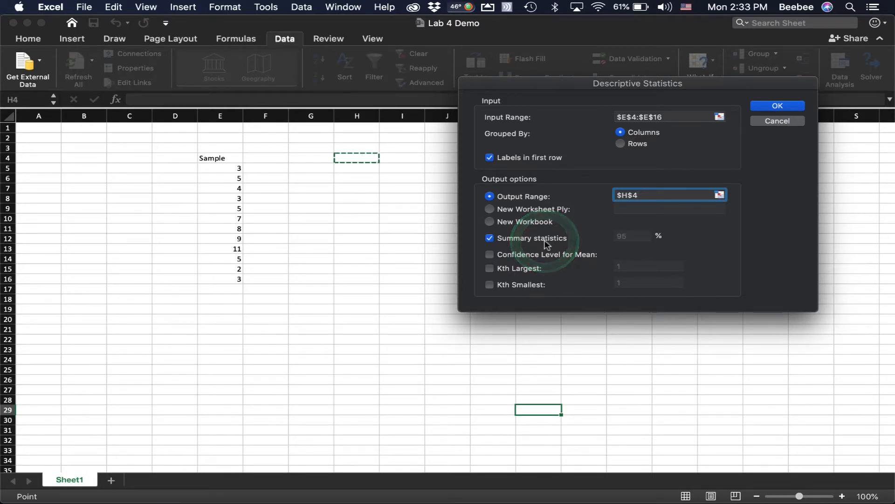
pyautogui.click(767, 107)
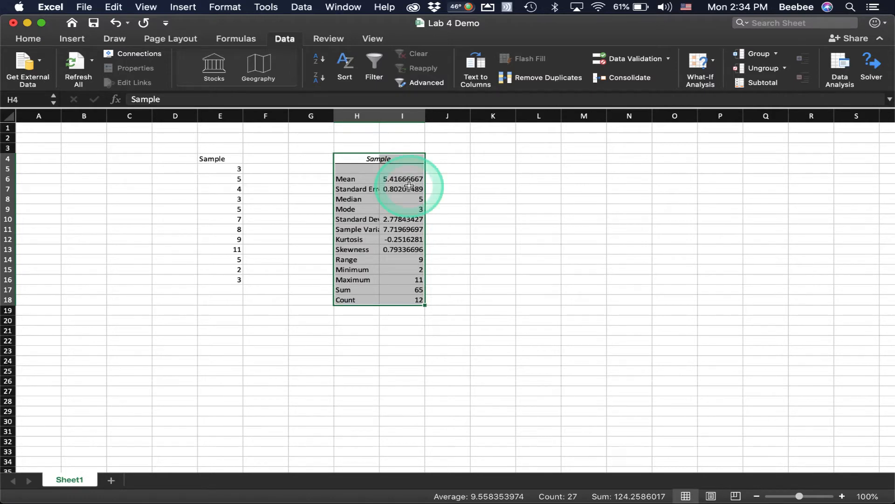
pyautogui.moveTo(376, 120); pyautogui.dragTo(406, 116)
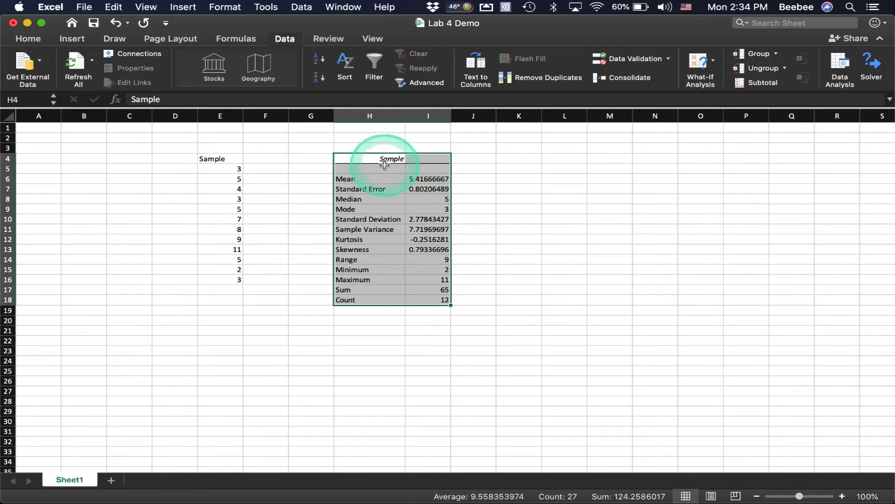
pyautogui.moveTo(380, 156); pyautogui.dragTo(420, 148)
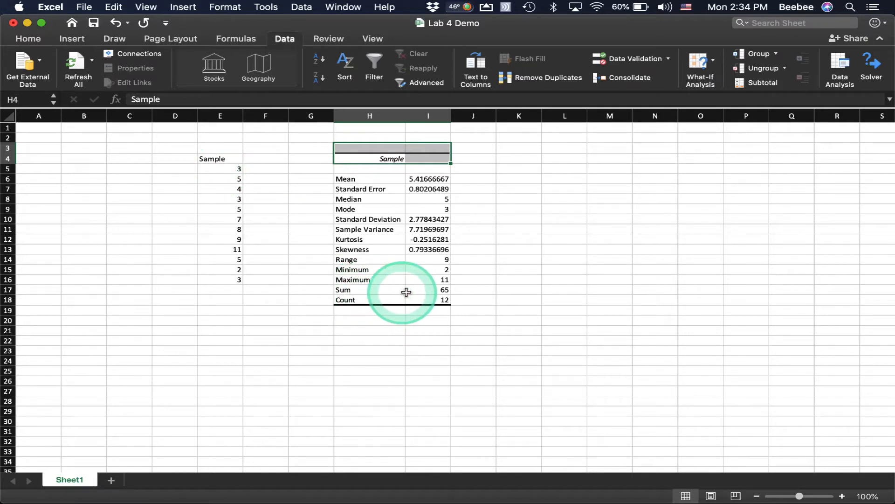
pyautogui.click(445, 280)
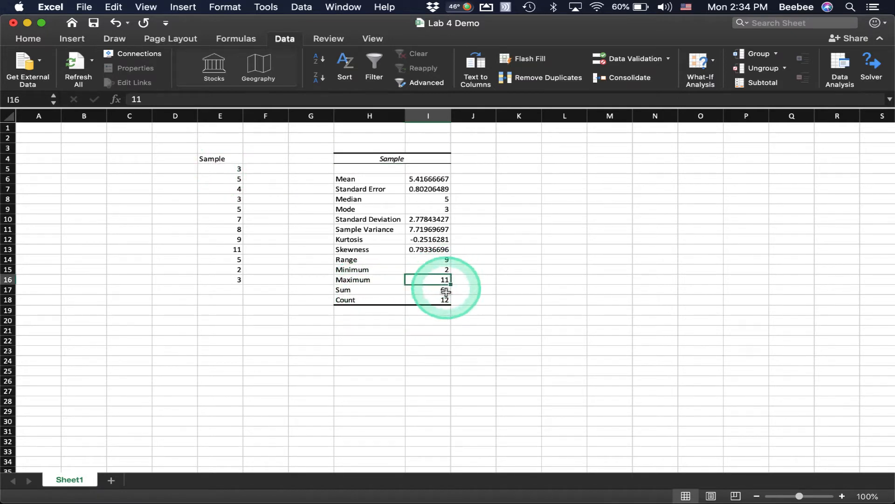
pyautogui.click(440, 268)
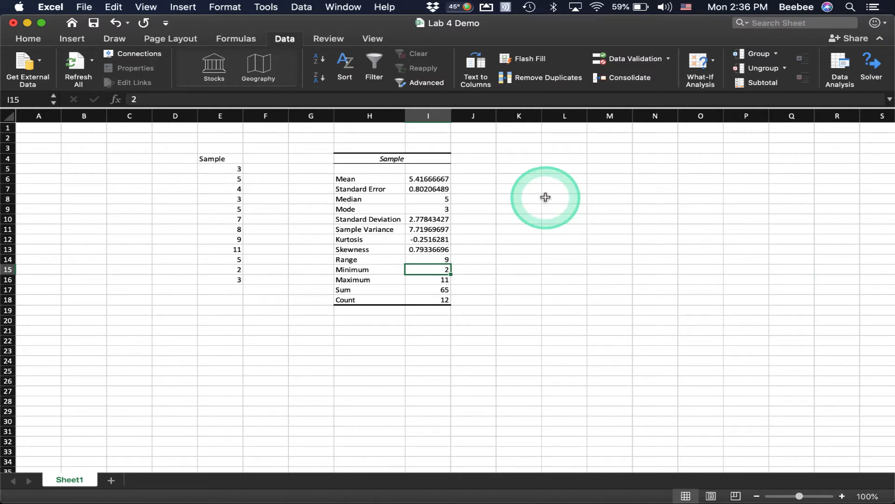
# Step: Label cell K4 "mean" and calculate the sample mean in L4 with =average(E5:E16)
pyautogui.click(526, 159)
pyautogui.write('mean')
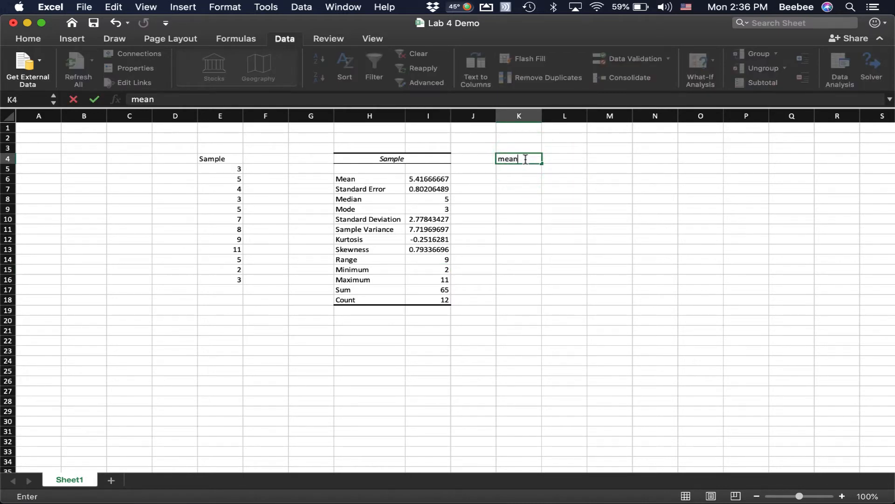
pyautogui.click(575, 158)
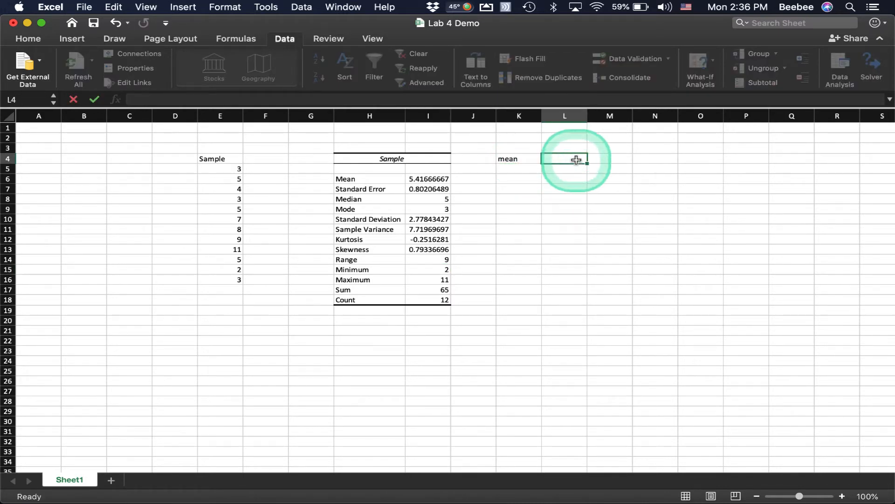
pyautogui.write('=')
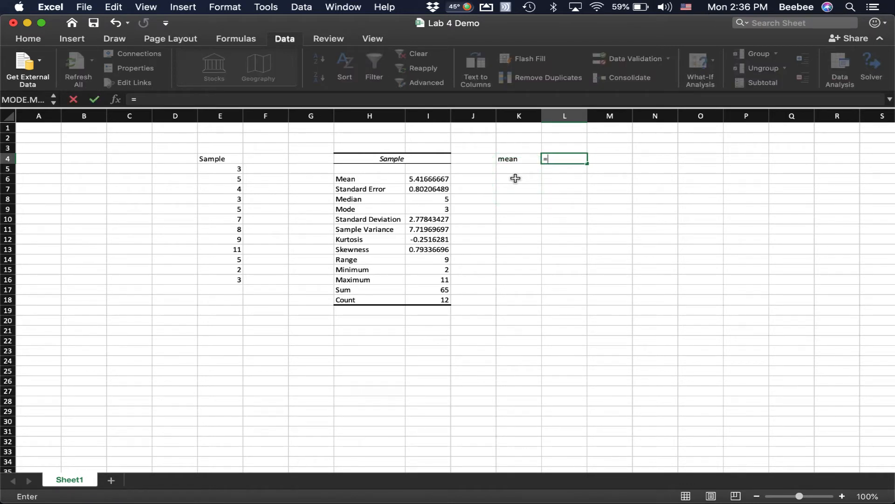
pyautogui.write('average(')
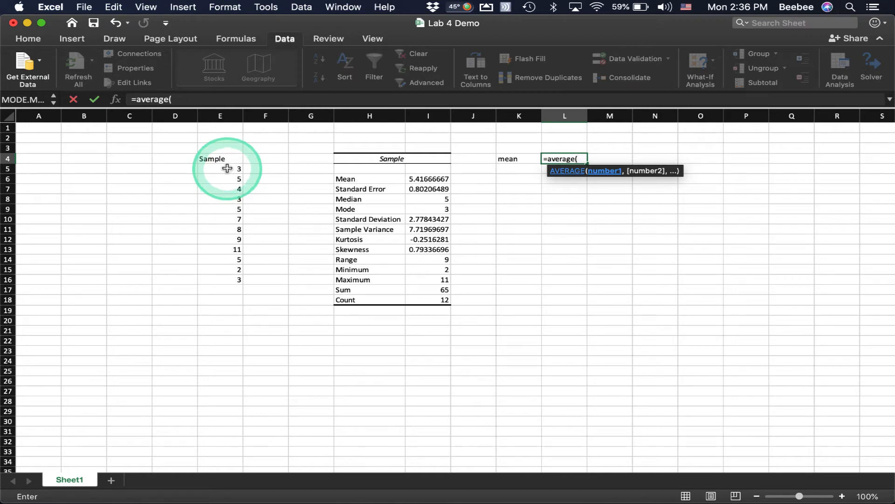
pyautogui.moveTo(227, 172); pyautogui.dragTo(225, 279)
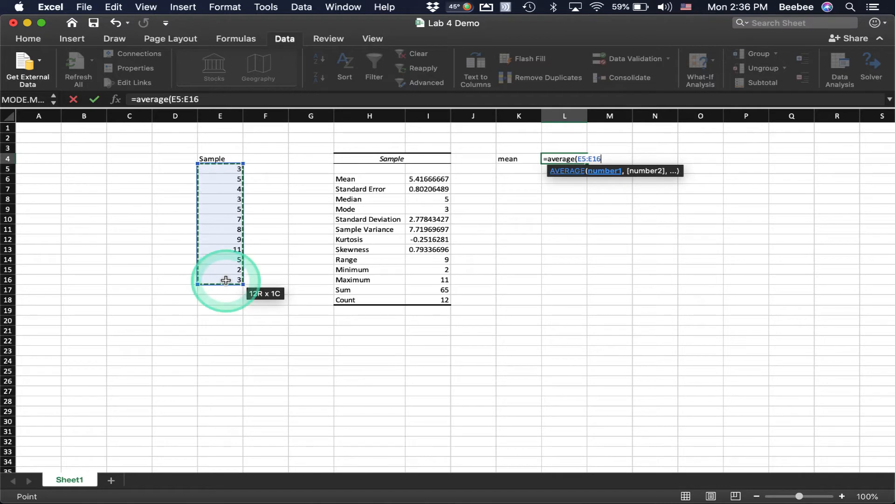
pyautogui.write(')')
pyautogui.press('Return')
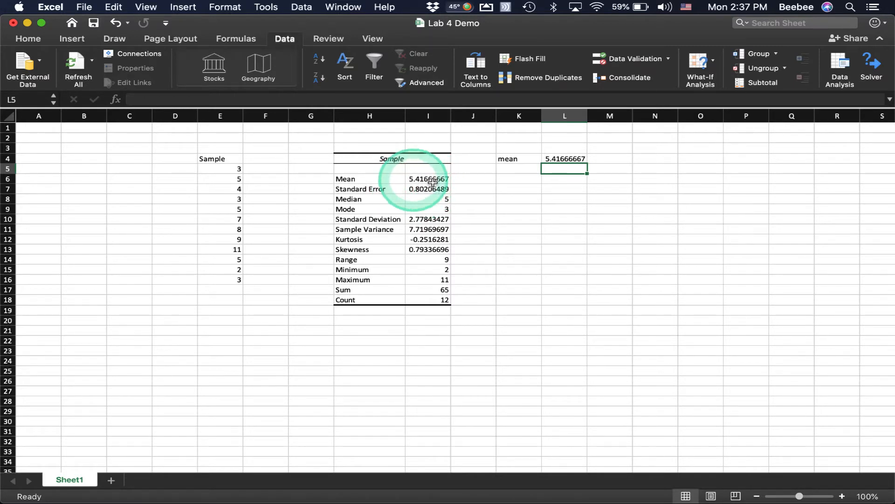
# Step: Label cell K5 "median" and calculate the sample median in L5 with =median(E5:E16)
pyautogui.click(517, 169)
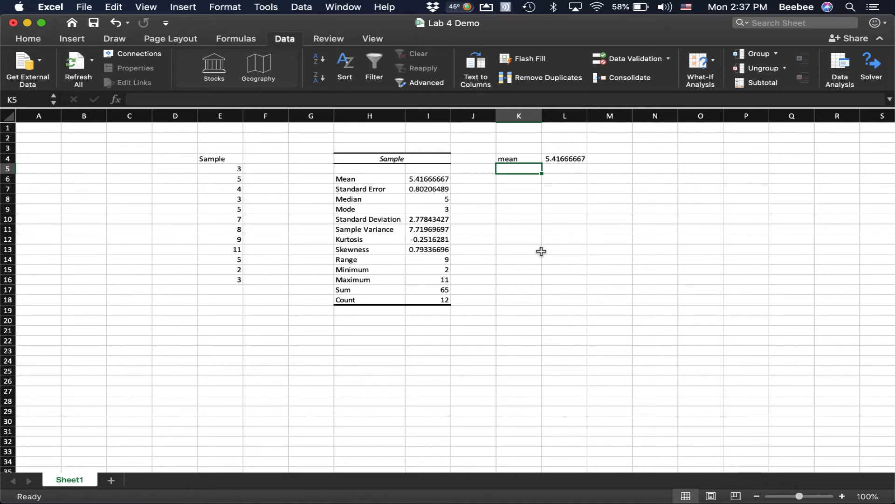
pyautogui.write('median')
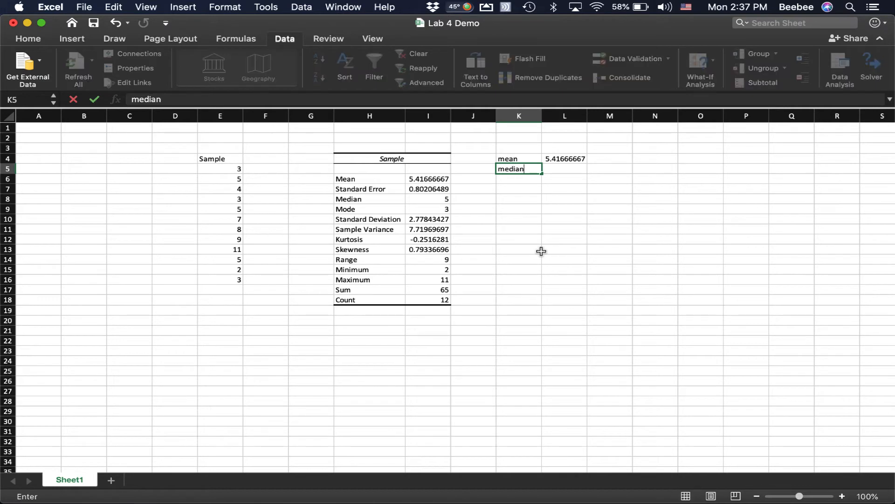
pyautogui.press('Tab')
pyautogui.write('=')
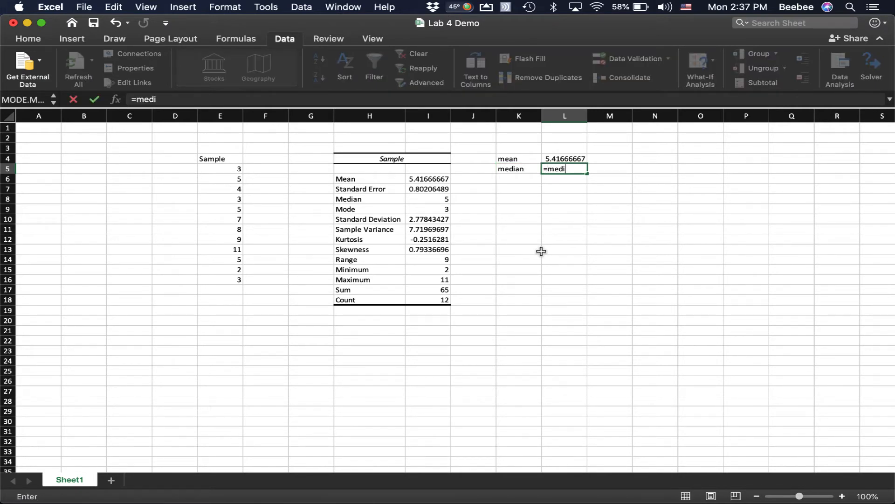
pyautogui.write('median(')
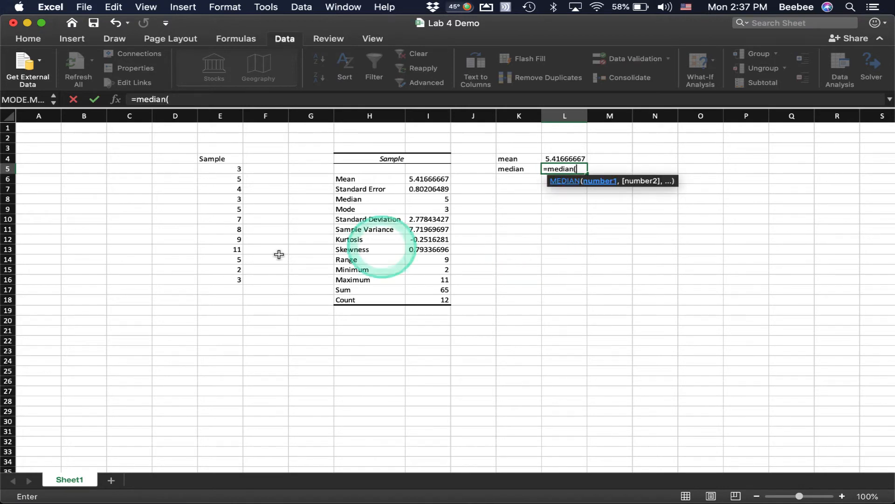
pyautogui.click(229, 168)
pyautogui.moveTo(229, 167); pyautogui.dragTo(221, 279)
pyautogui.write(')')
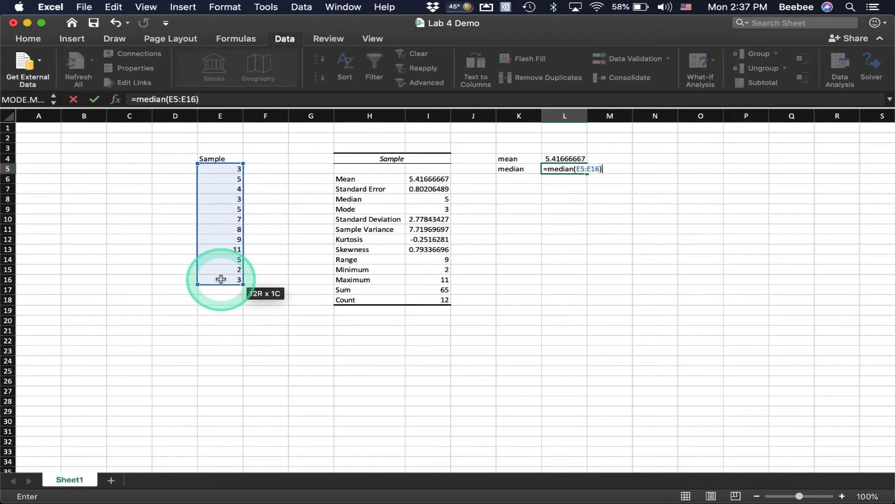
pyautogui.press('Return')
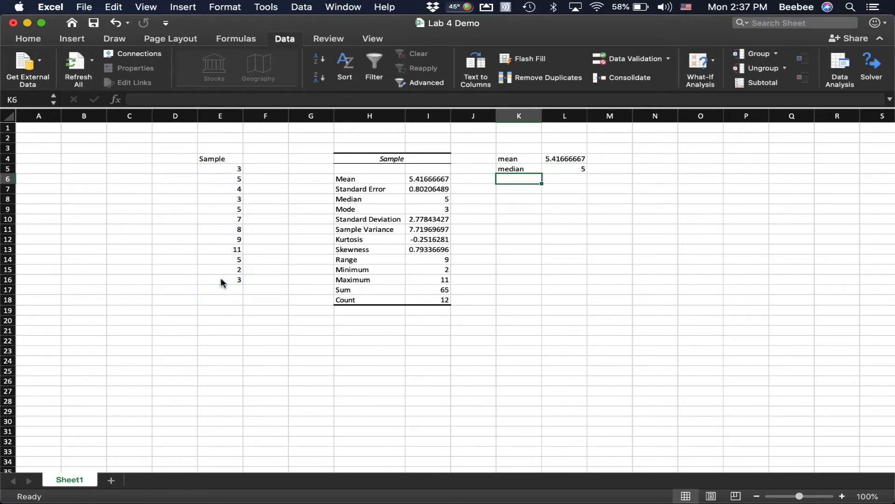
pyautogui.click(429, 201)
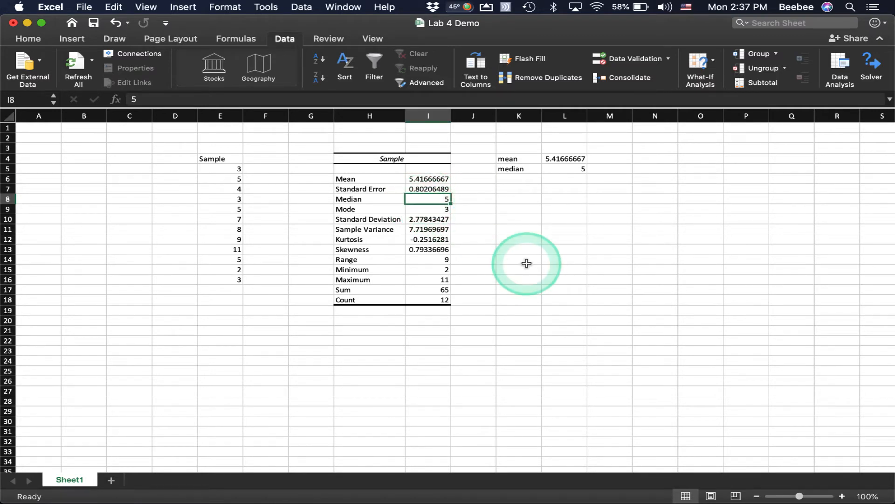
# Step: Label cell K6 "St. Dev for Sample" and widen column K to fit the label
pyautogui.click(514, 179)
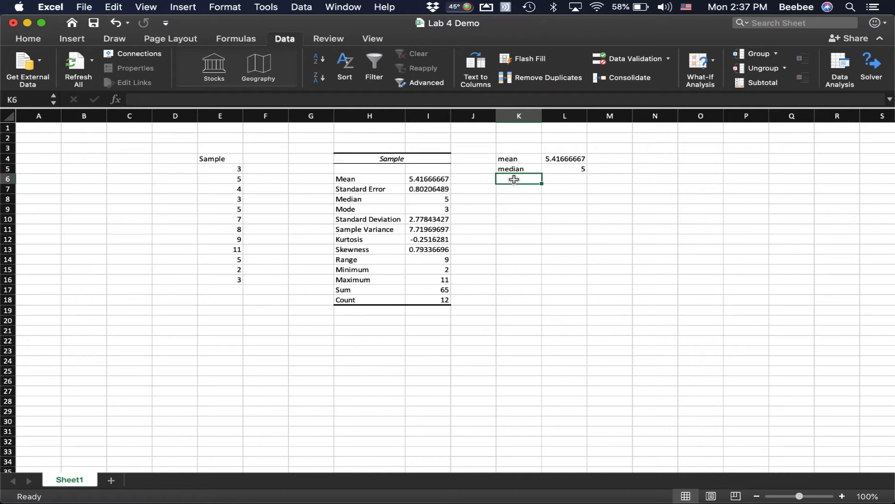
pyautogui.write('S')
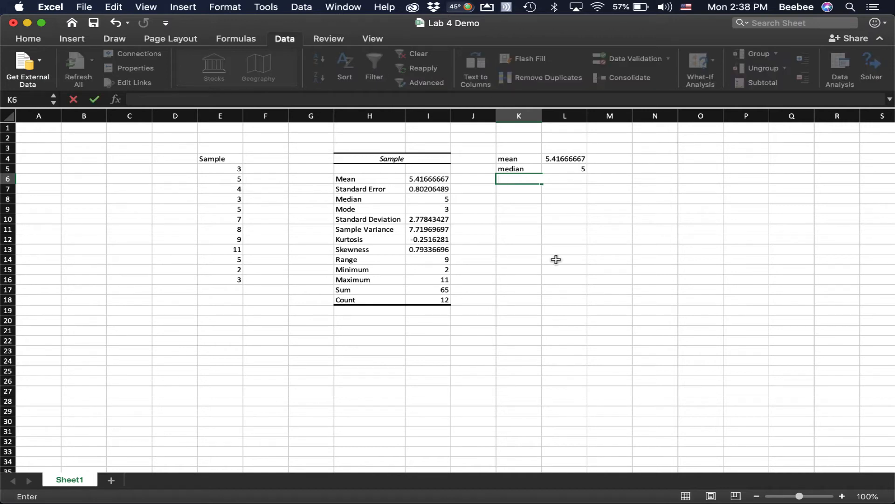
pyautogui.write('ta')
pyautogui.press('BackSpace')
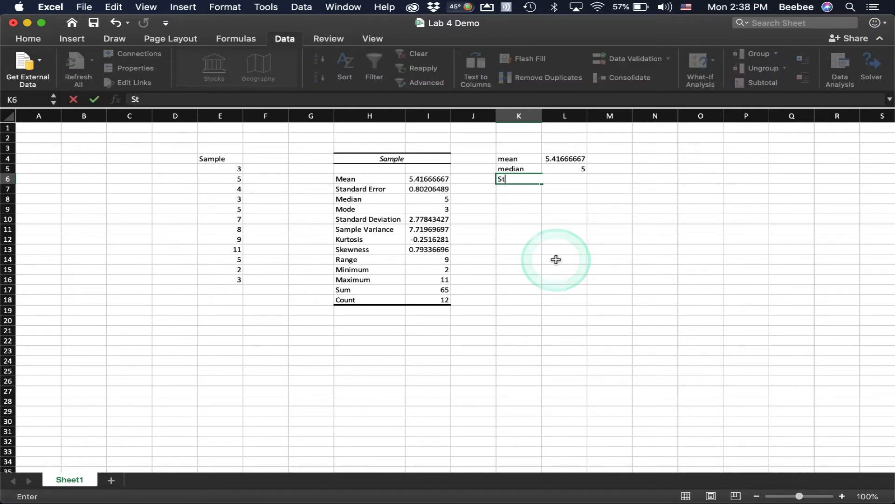
pyautogui.write('. Dev for Sample')
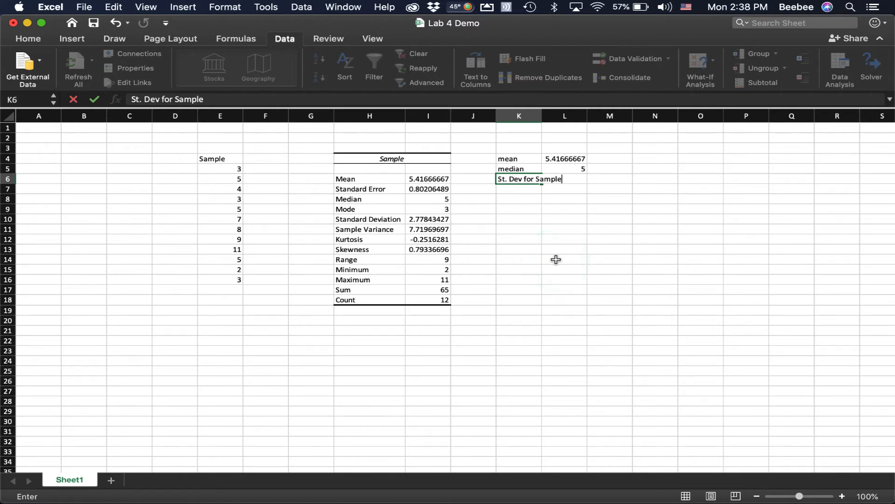
pyautogui.press('Return')
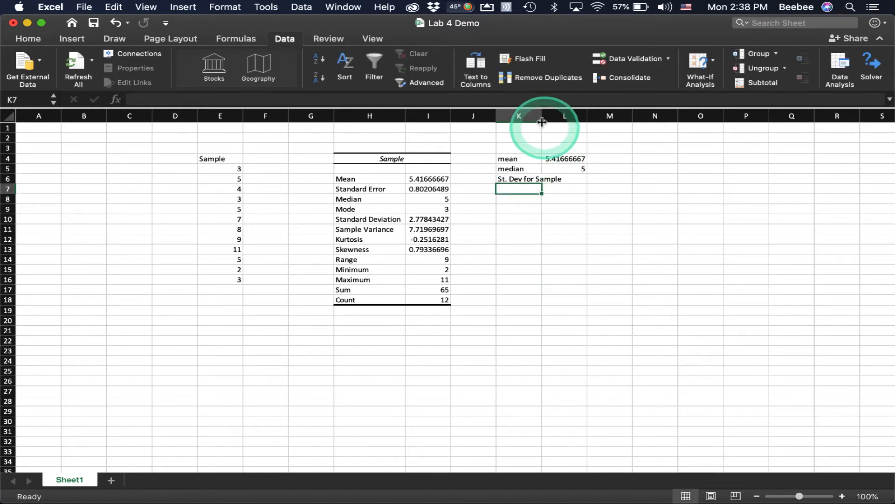
pyautogui.moveTo(541, 116); pyautogui.dragTo(567, 116)
# Step: Calculate the sample standard deviation in L6 with =stdev.s(E5:E16) and compare it with the Standard Deviation in the summary table
pyautogui.click(594, 180)
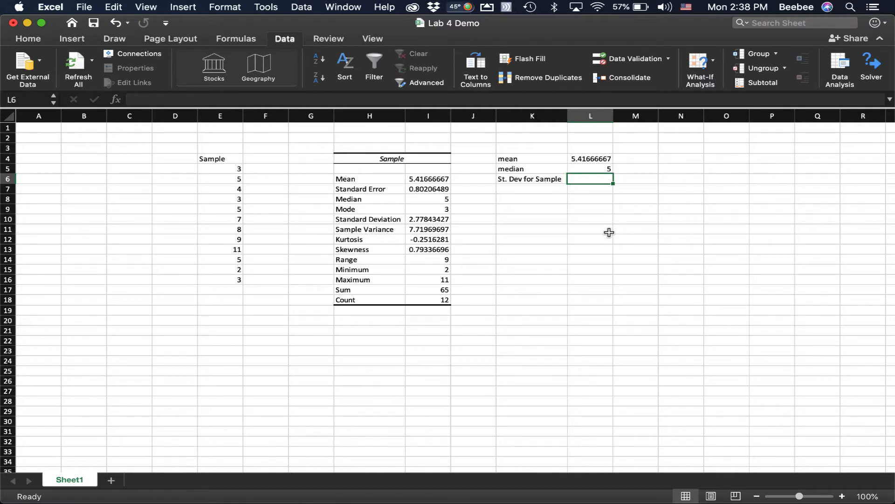
pyautogui.write('=stdev.s')
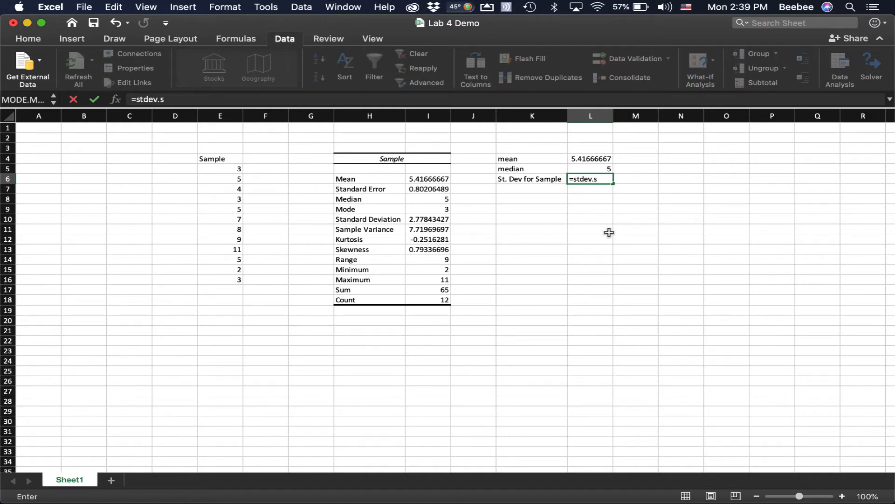
pyautogui.write('(')
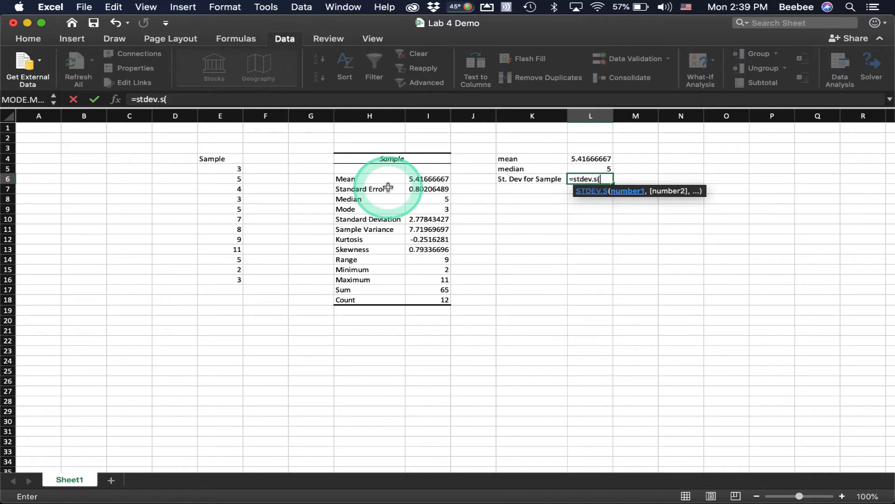
pyautogui.moveTo(238, 169); pyautogui.dragTo(240, 276)
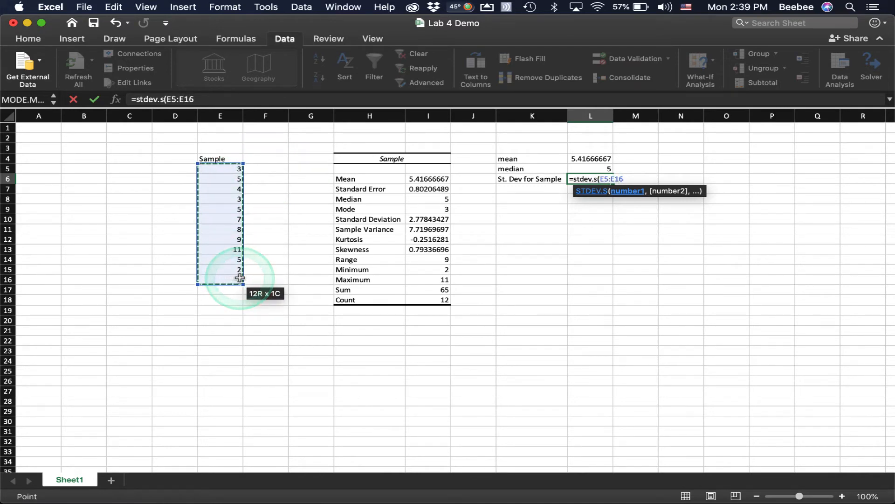
pyautogui.press('Return')
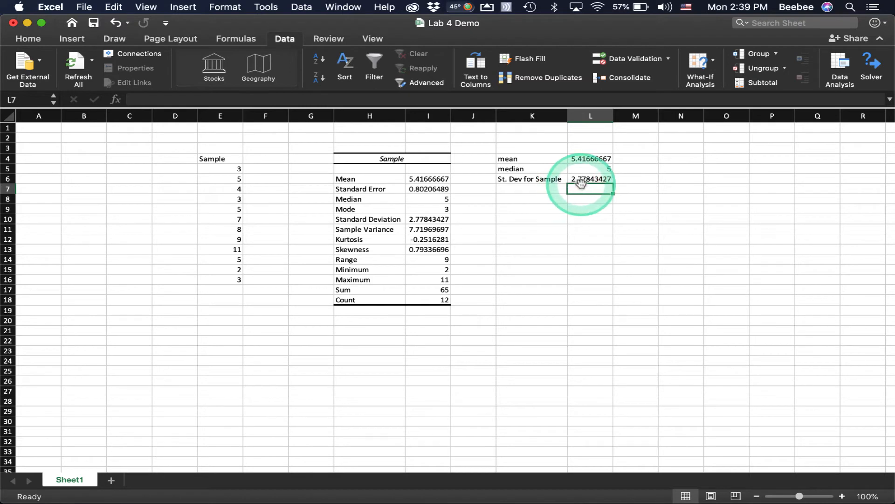
pyautogui.click(414, 219)
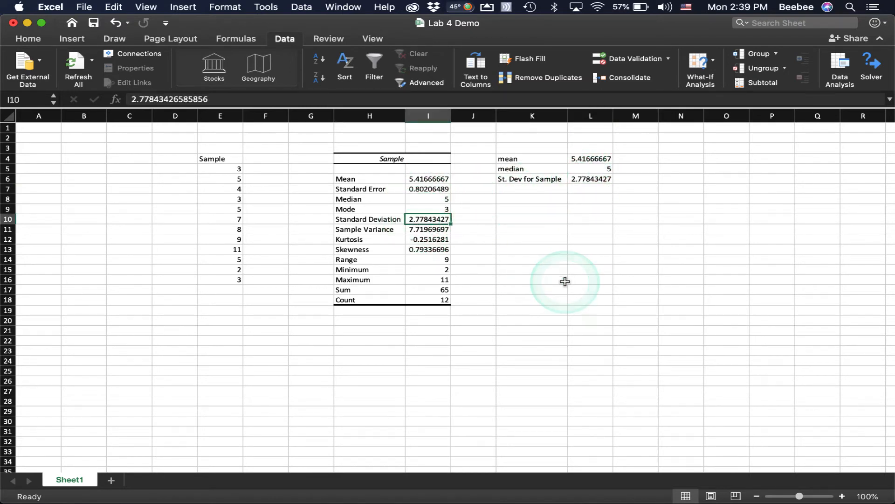
# Step: Label cell K7 "mode" below the standard deviation label
pyautogui.click(539, 189)
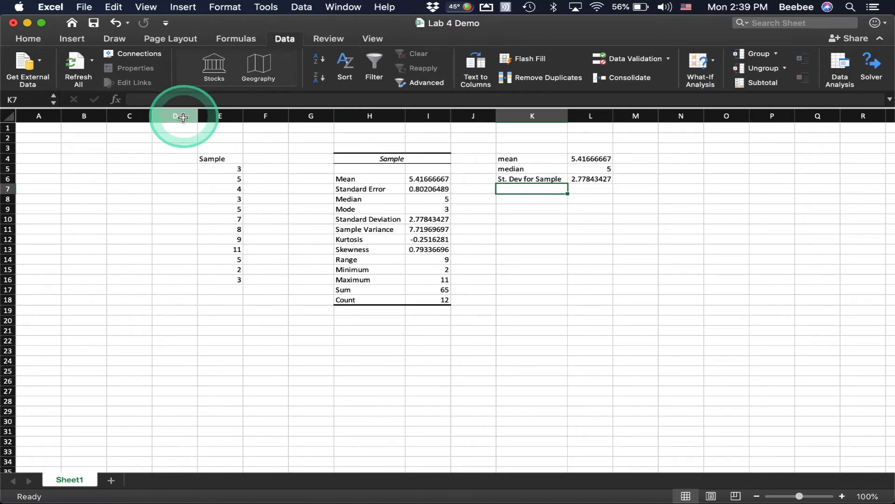
pyautogui.moveTo(224, 169); pyautogui.dragTo(220, 280)
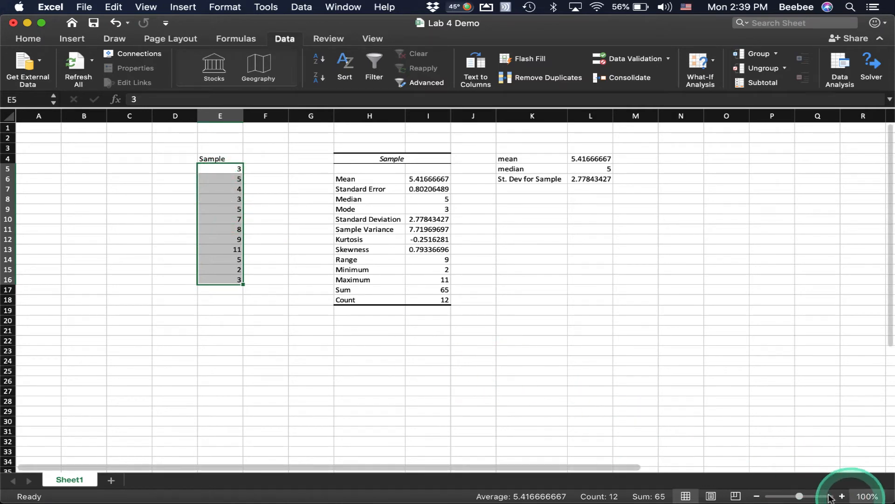
pyautogui.click(842, 496)
pyautogui.click(842, 496)
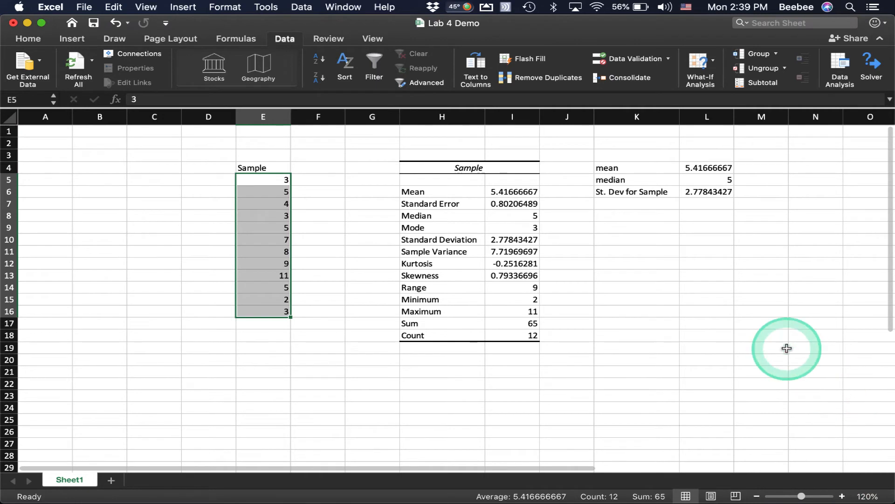
pyautogui.click(624, 205)
pyautogui.write('mode')
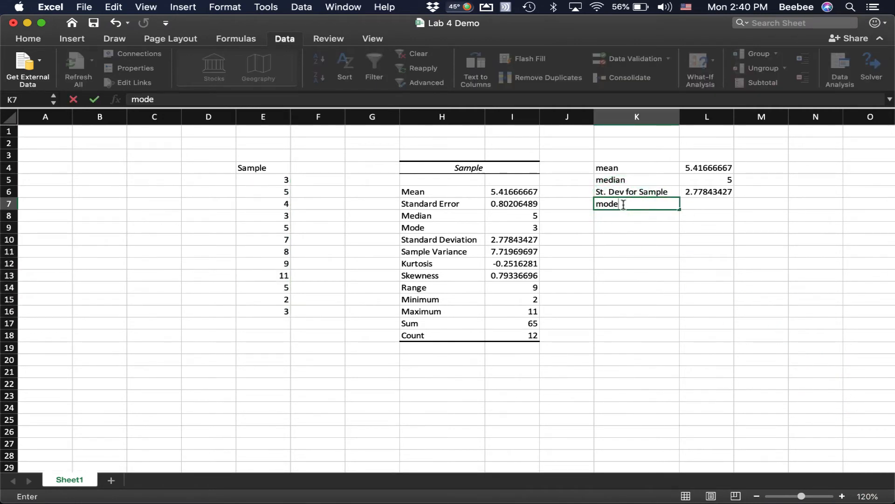
pyautogui.press('Tab')
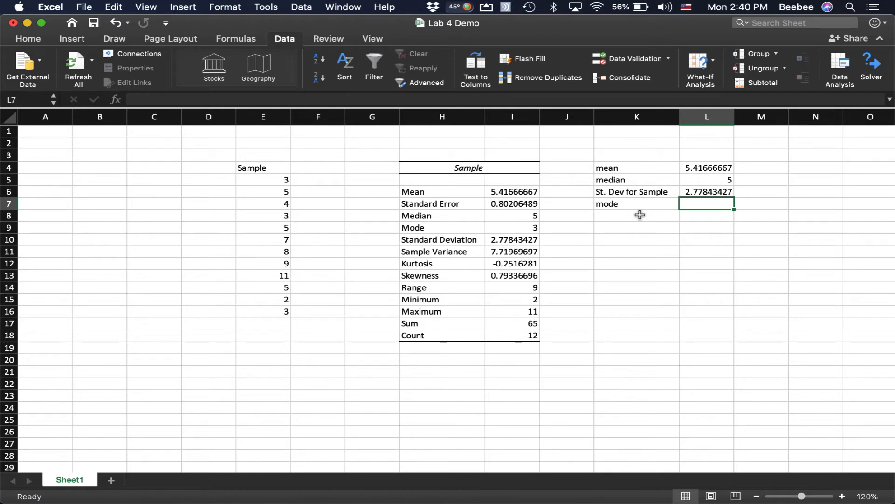
# Step: Calculate the sample mode in L7 with =mode(E5:E16)
pyautogui.write('=mode')
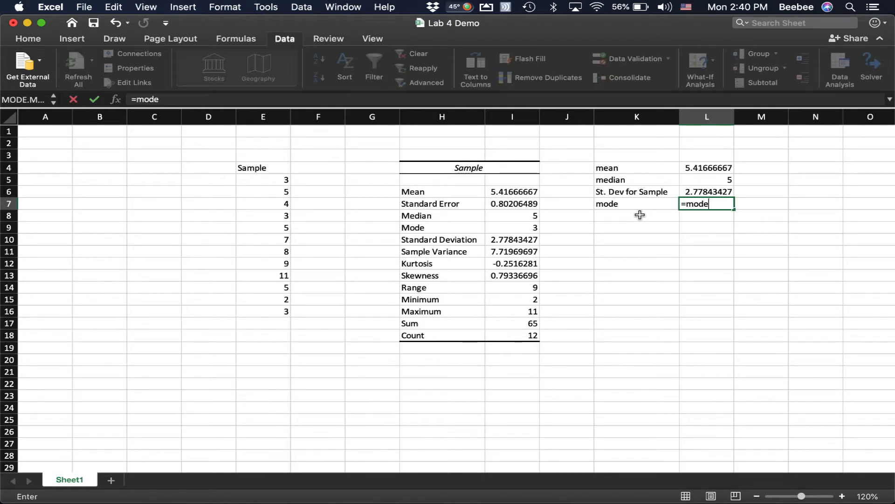
pyautogui.click(640, 215)
pyautogui.write('(')
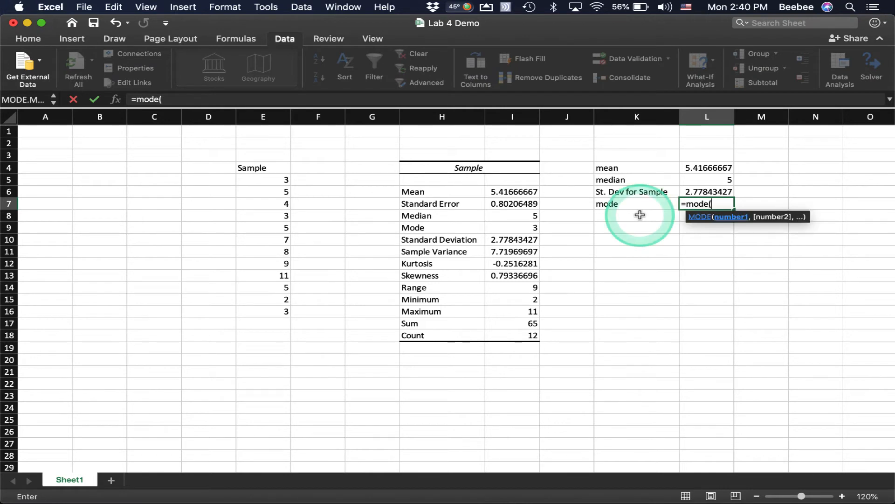
pyautogui.click(250, 182)
pyautogui.moveTo(250, 182); pyautogui.dragTo(250, 309)
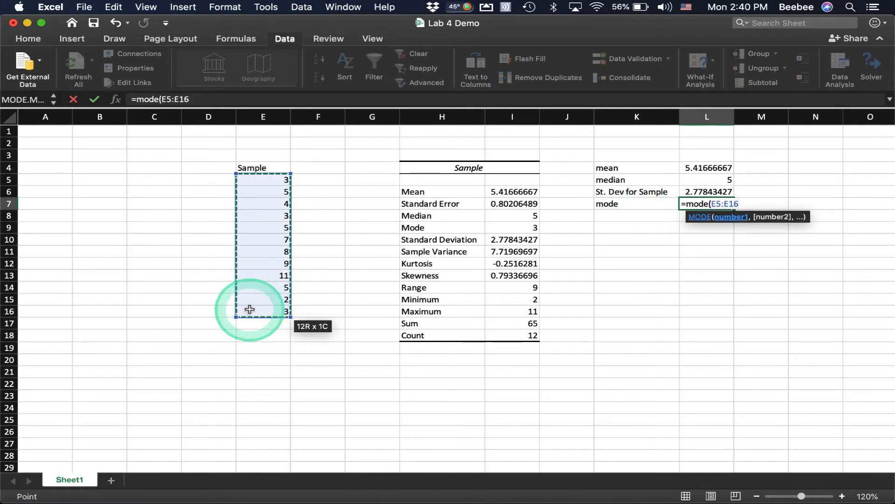
pyautogui.write(')')
pyautogui.press('Return')
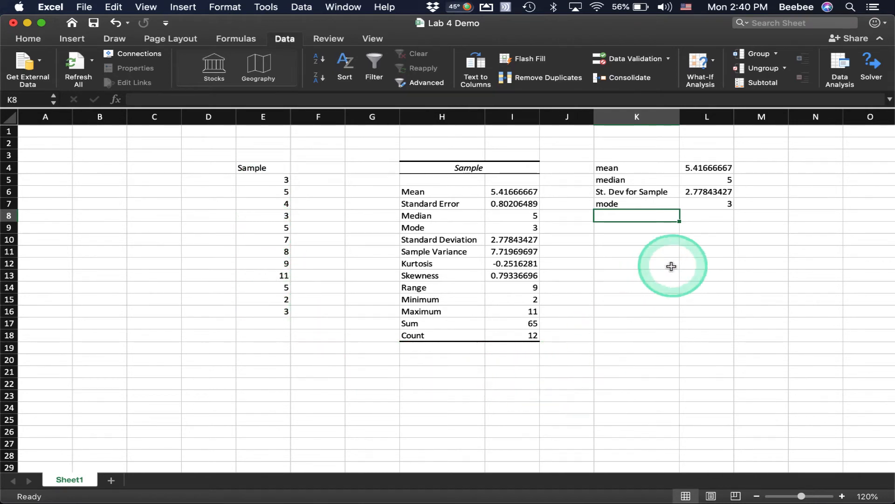
# Step: Clear the single-mode formula from cell L7
pyautogui.click(718, 204)
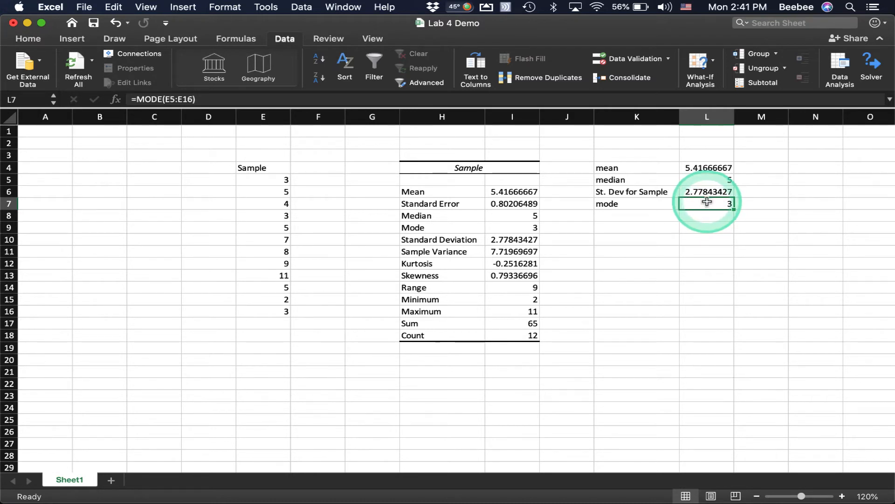
pyautogui.moveTo(707, 202); pyautogui.dragTo(705, 306)
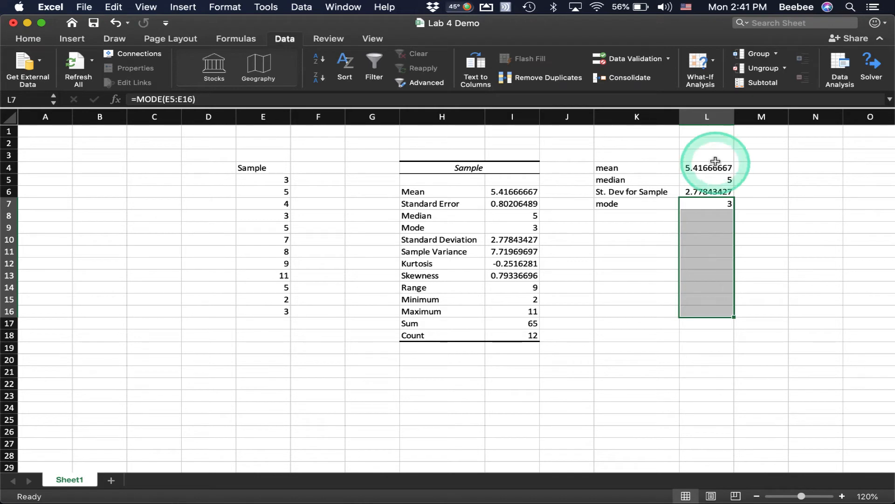
pyautogui.click(702, 202)
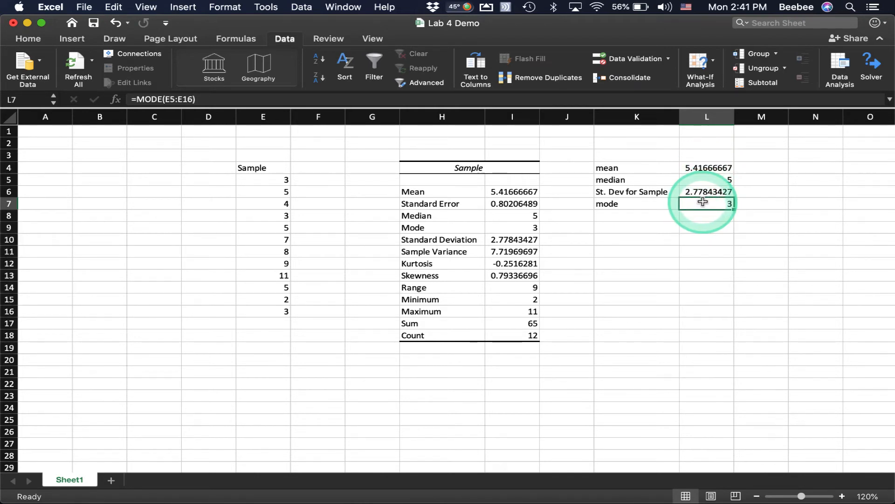
pyautogui.press('BackSpace')
# Step: Try to find all modes of the sample by entering =mode.mult(E5:E16) for the range L7:L16
pyautogui.moveTo(704, 204); pyautogui.dragTo(696, 311)
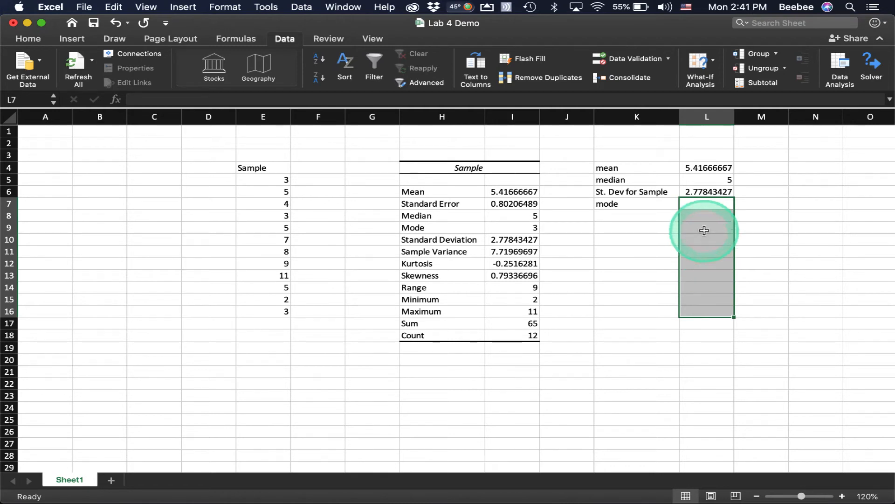
pyautogui.click(214, 100)
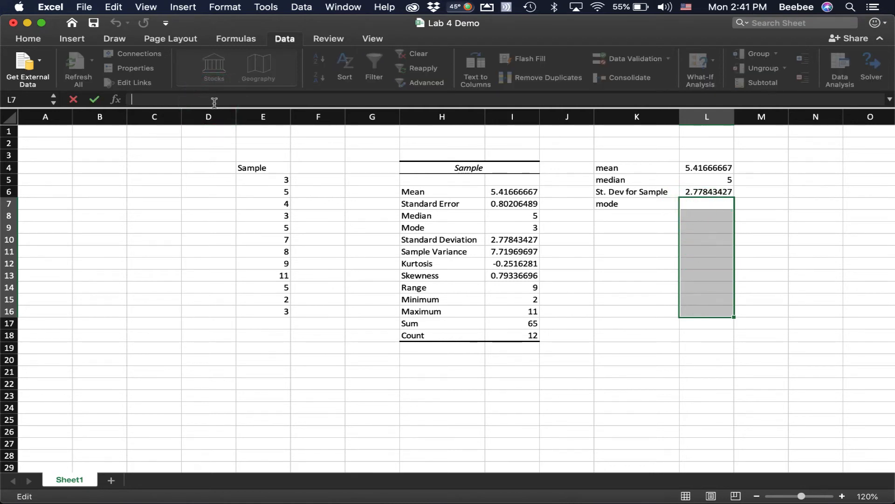
pyautogui.write('=mode.m')
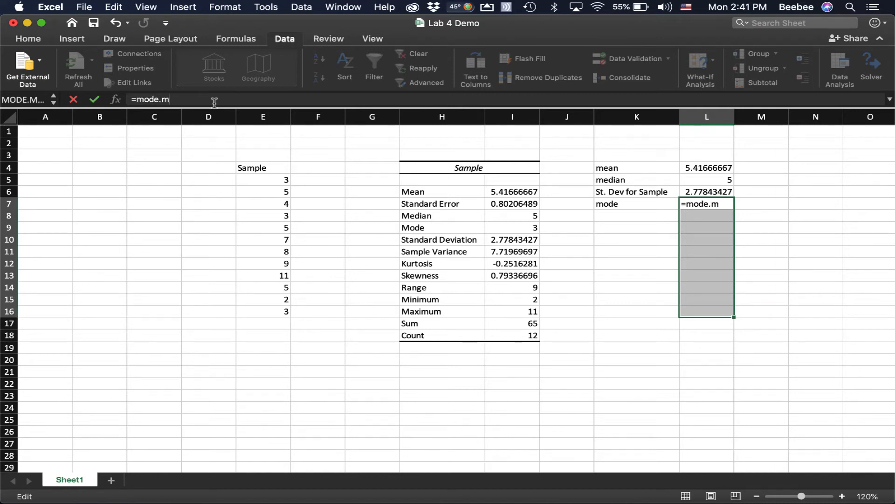
pyautogui.write('ult')
pyautogui.click(214, 102)
pyautogui.write('(')
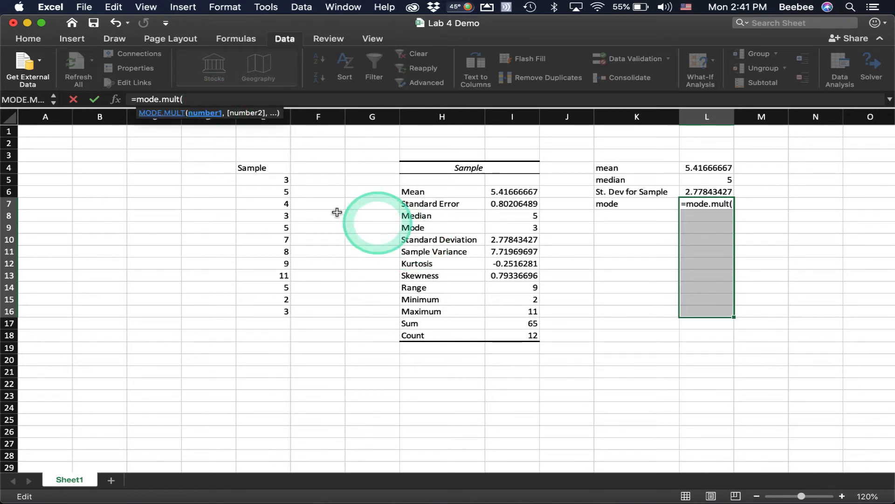
pyautogui.moveTo(270, 180); pyautogui.dragTo(266, 310)
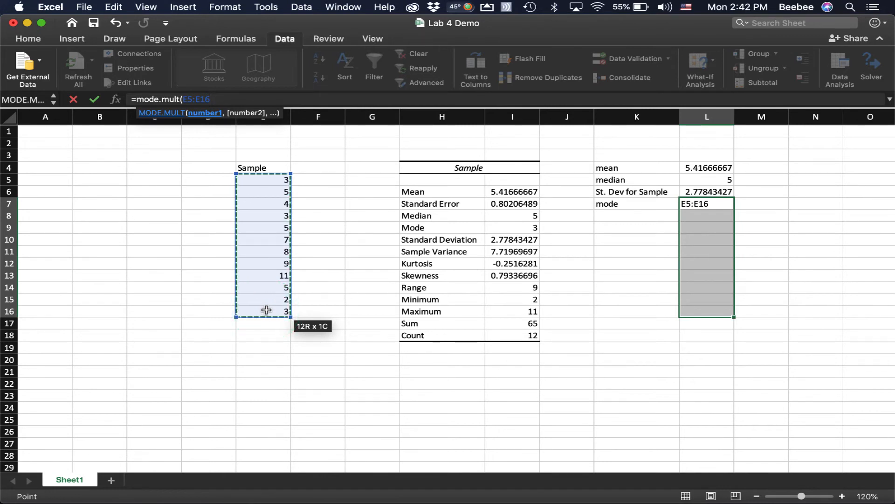
pyautogui.write(')')
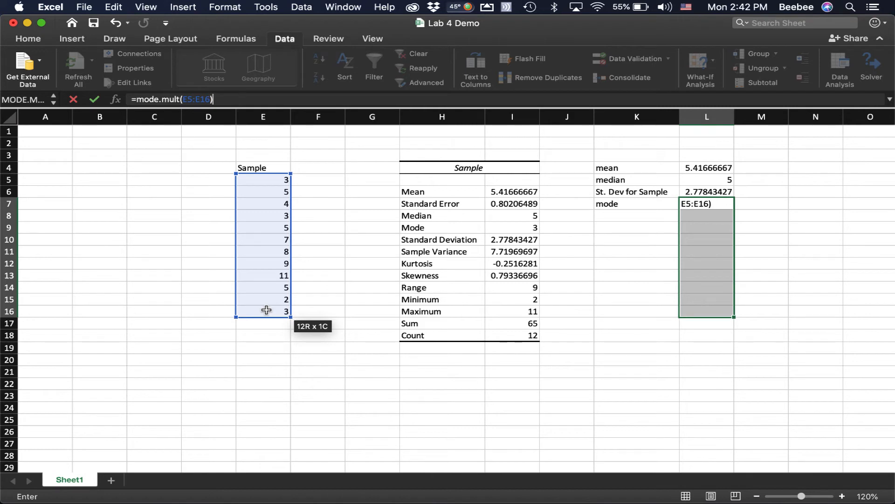
pyautogui.press('Return')
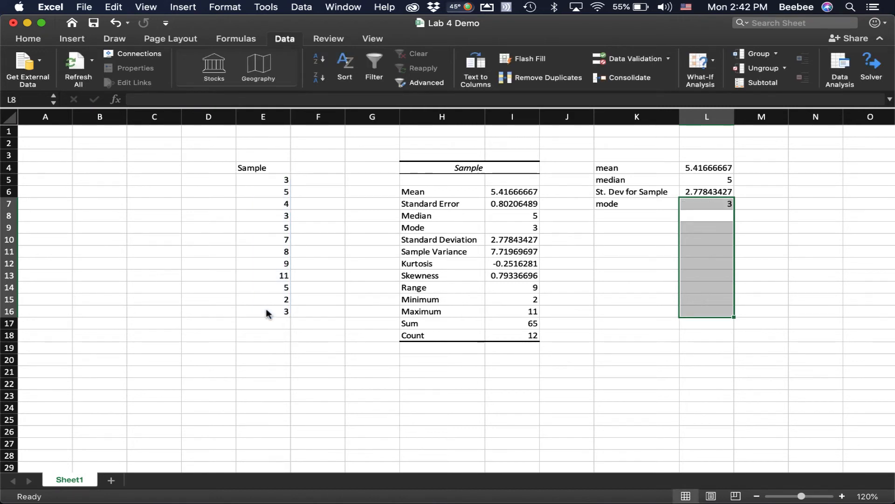
# Step: Check the MODE.MULT formula in cell L7 and undo its entry
pyautogui.click(601, 455)
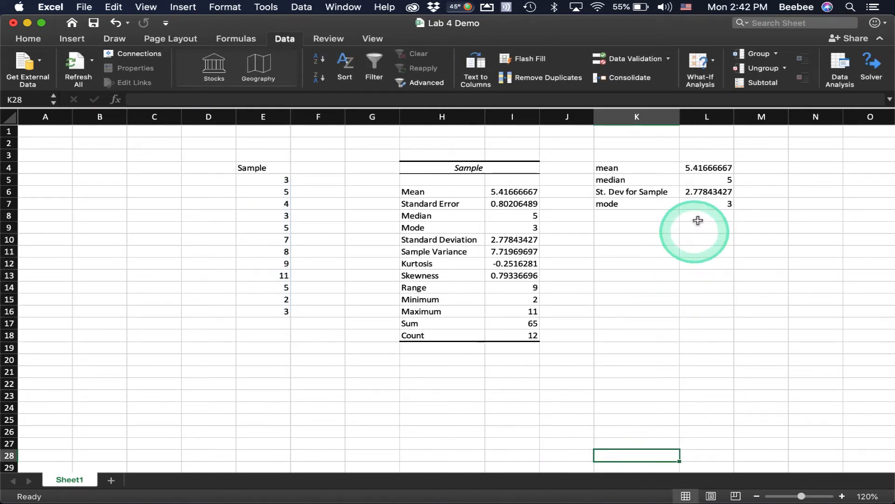
pyautogui.click(701, 206)
pyautogui.click(700, 206)
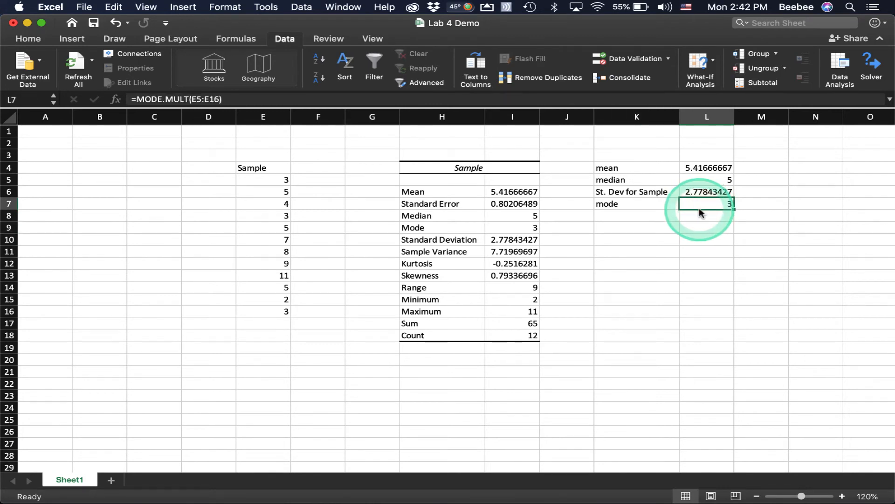
pyautogui.press('super+z')
# Step: Enter =mode.mult(E5:E16) as an array formula across L7:L16 to list all modes of the sample
pyautogui.moveTo(699, 207); pyautogui.dragTo(695, 308)
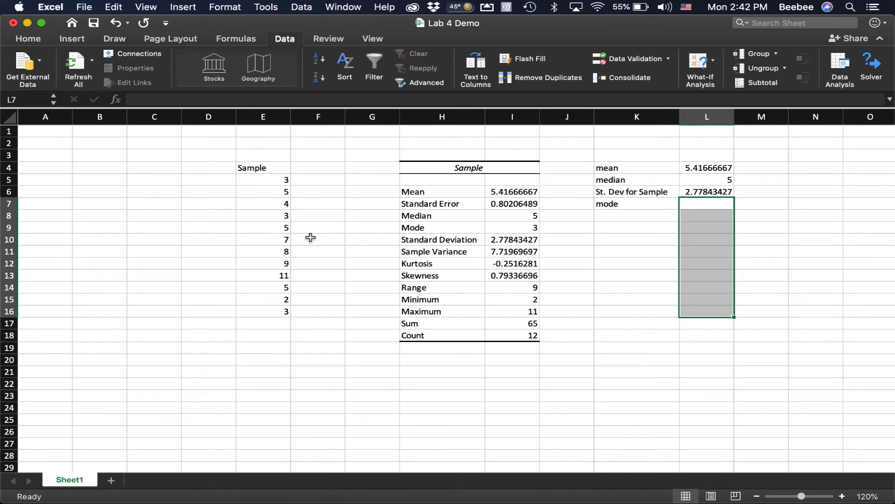
pyautogui.click(215, 101)
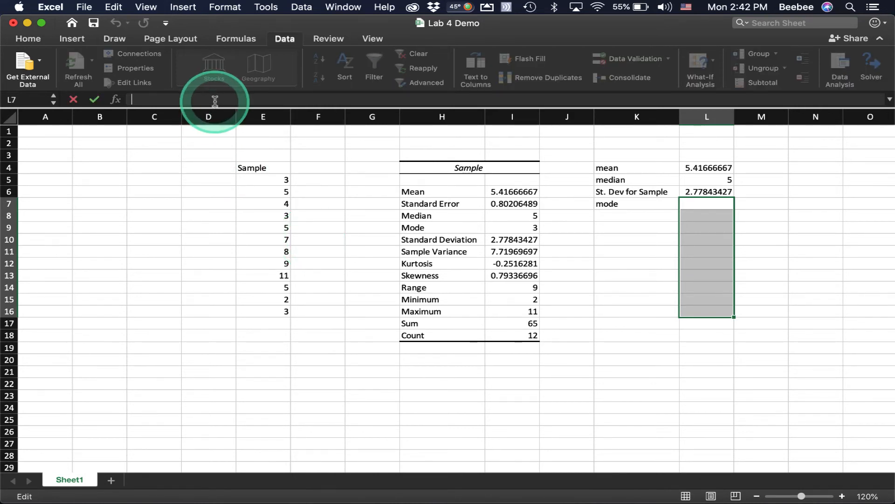
pyautogui.write('=mode.')
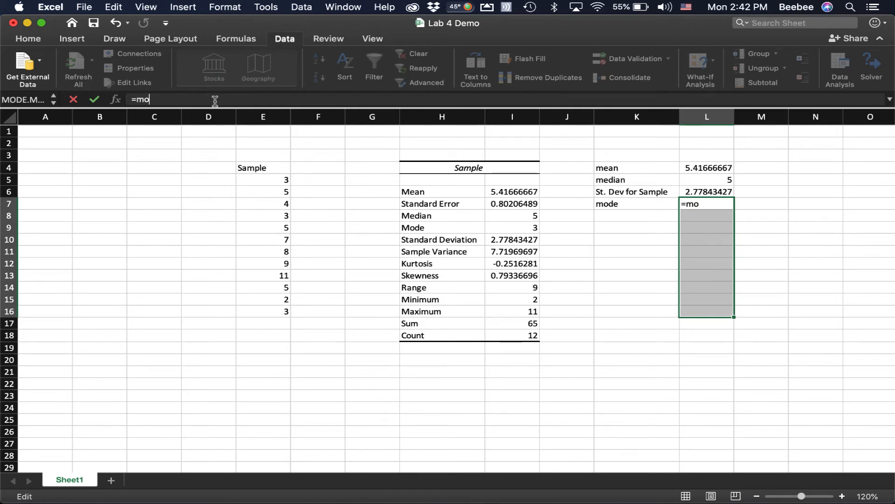
pyautogui.write('mult(')
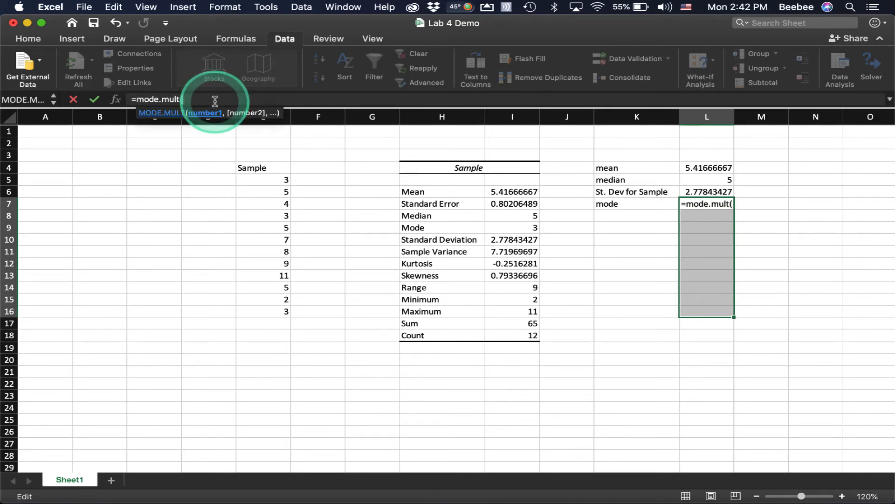
pyautogui.click(252, 180)
pyautogui.moveTo(252, 179); pyautogui.dragTo(244, 308)
pyautogui.write(')')
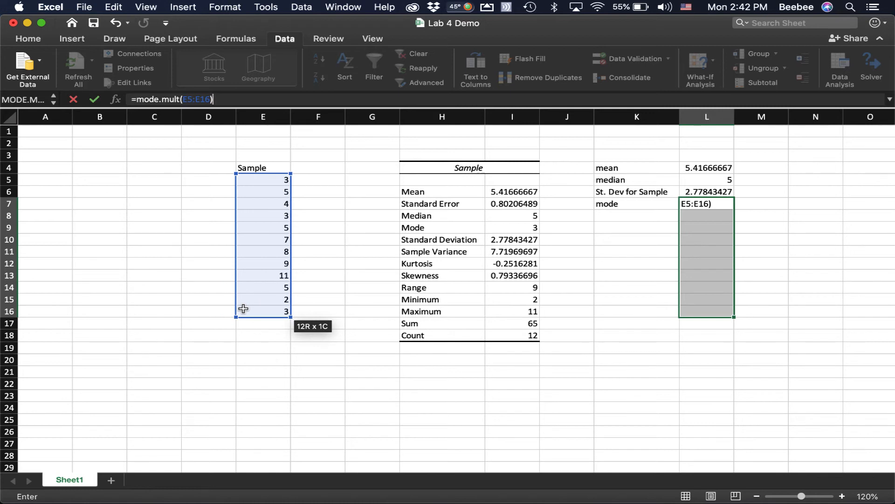
pyautogui.click(243, 308)
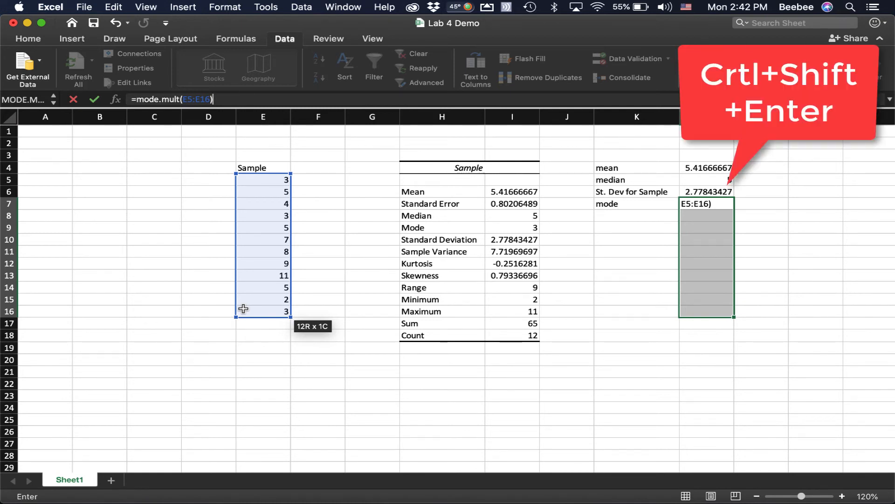
pyautogui.hotkey('ctrl', 'shift', 'Return')
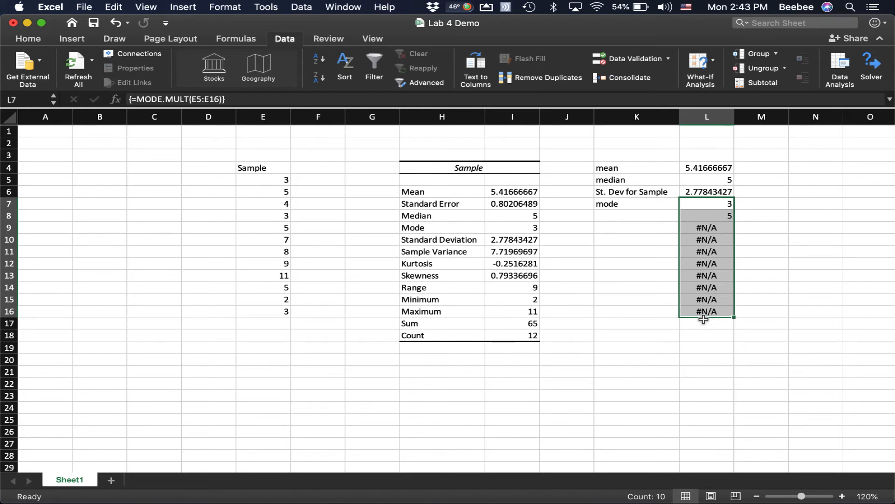
pyautogui.click(785, 262)
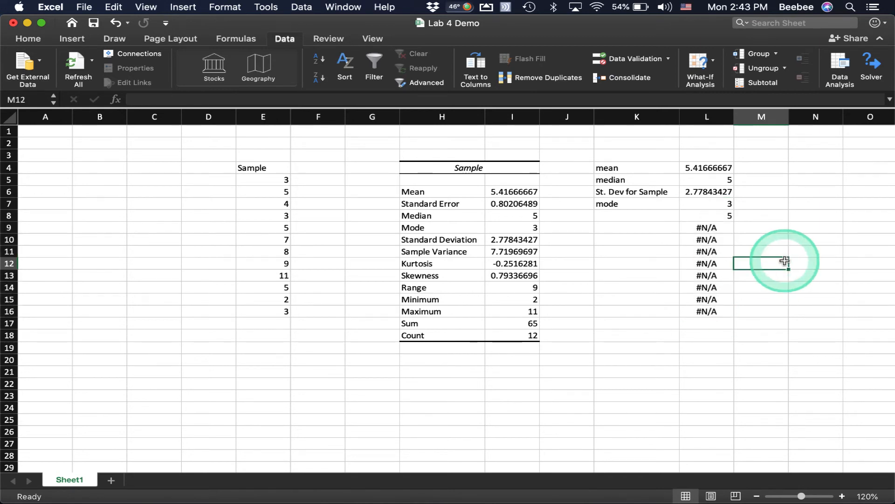
# Step: Inspect the array formula and result in each mode cell from L7 down to L16
pyautogui.click(713, 203)
pyautogui.click(713, 216)
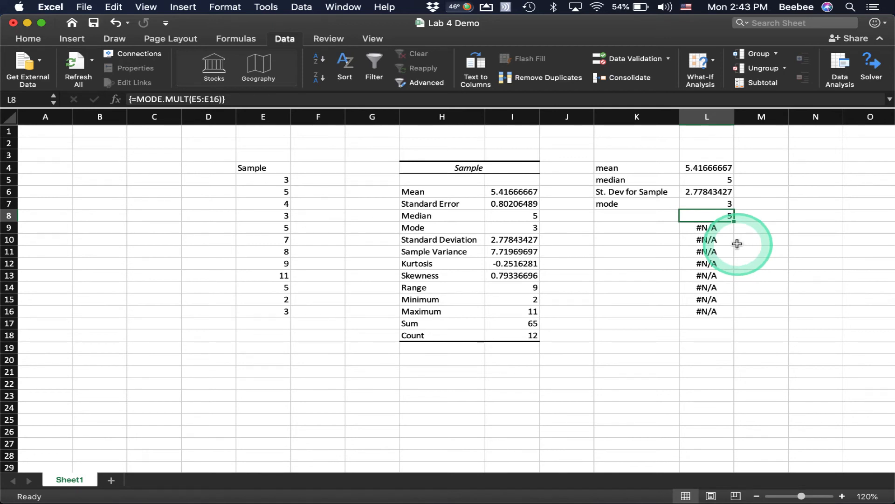
pyautogui.click(709, 229)
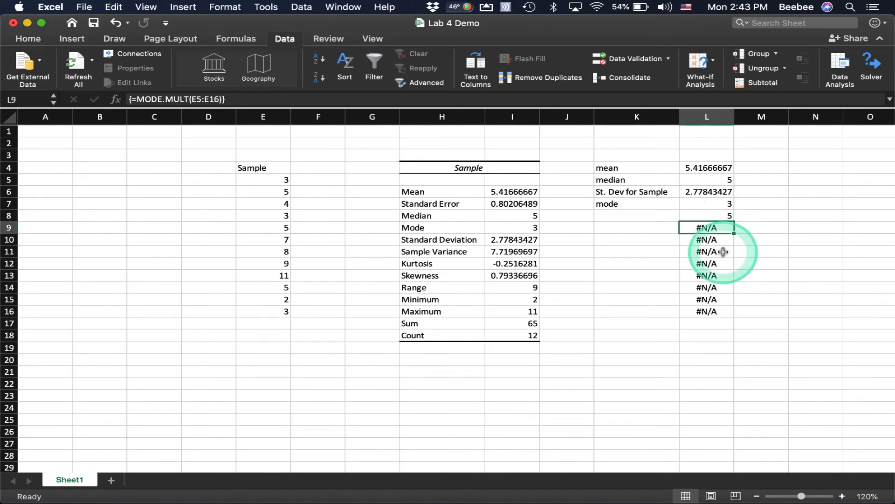
pyautogui.click(713, 239)
pyautogui.click(716, 251)
pyautogui.click(718, 264)
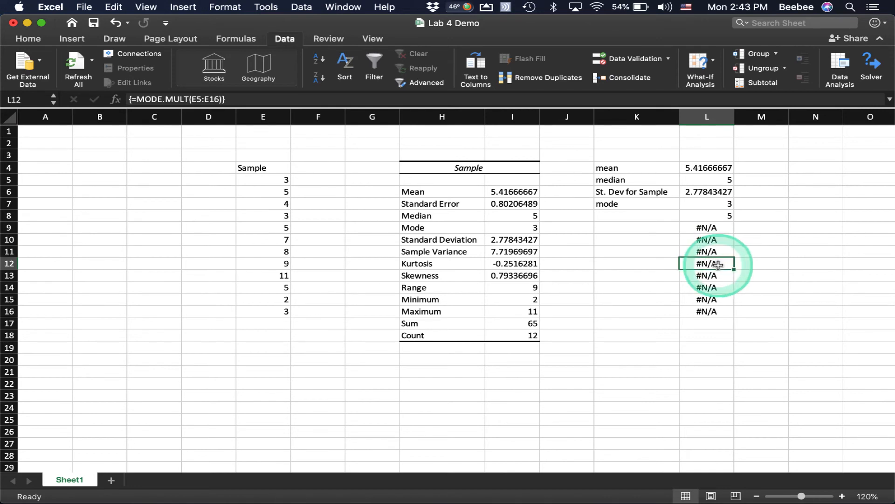
pyautogui.click(717, 277)
pyautogui.click(717, 289)
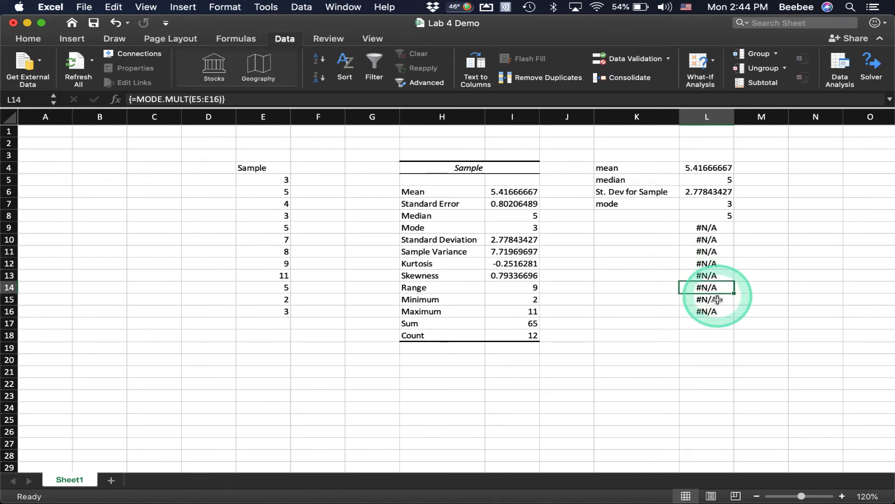
pyautogui.click(717, 300)
pyautogui.click(714, 313)
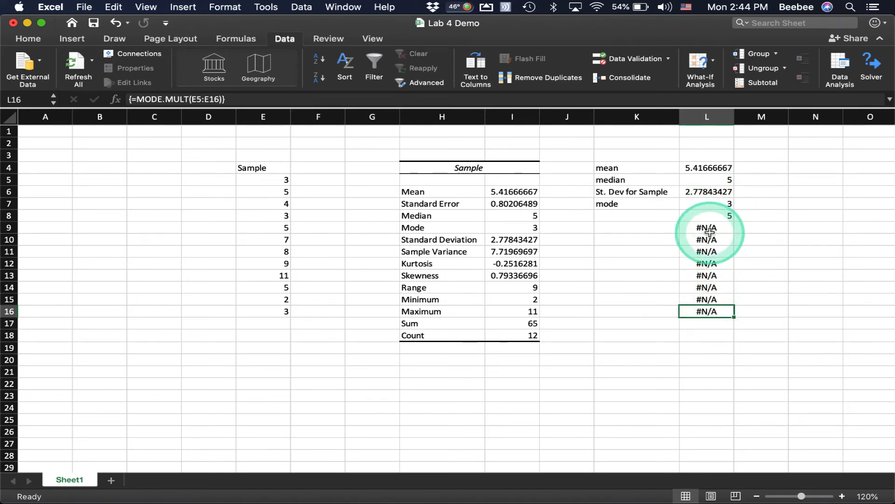
# Step: Try to clear the contents of the #N/A cells L9:L16 in the mode array
pyautogui.moveTo(711, 228); pyautogui.dragTo(708, 310)
pyautogui.rightClick(708, 310)
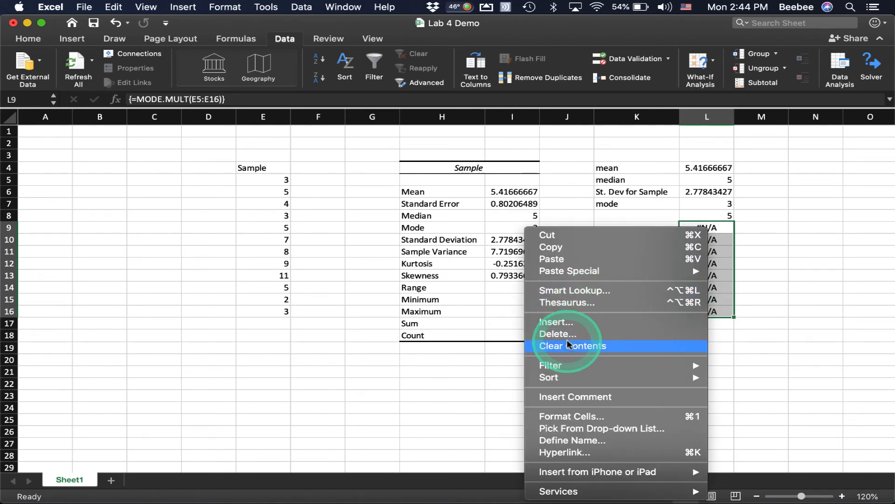
pyautogui.click(568, 344)
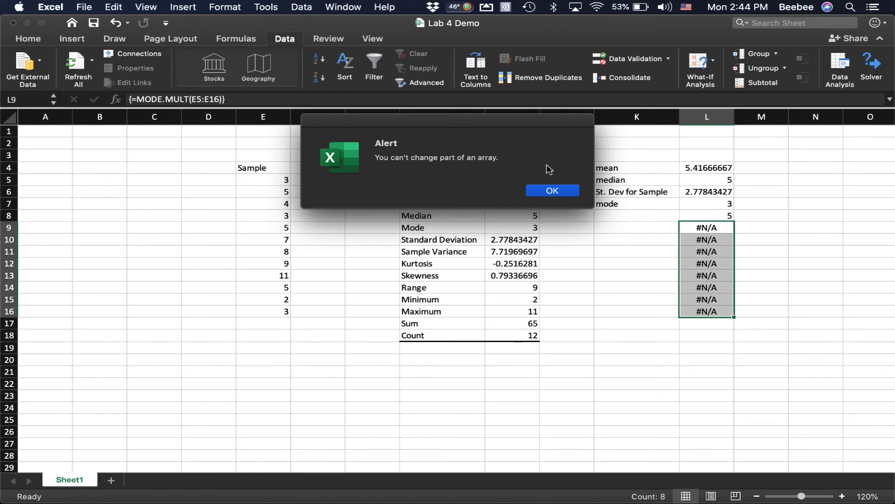
pyautogui.click(551, 190)
# Step: Review the mode values in cells L7:L8
pyautogui.click(606, 311)
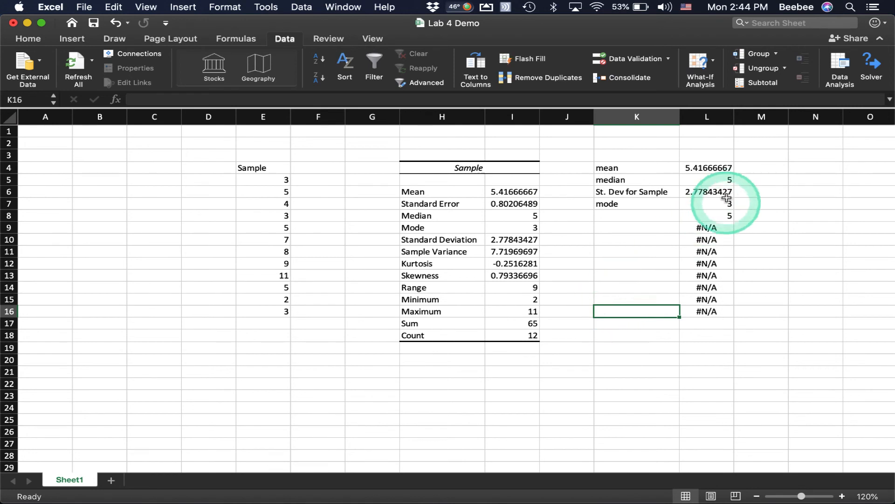
pyautogui.moveTo(726, 204); pyautogui.dragTo(724, 215)
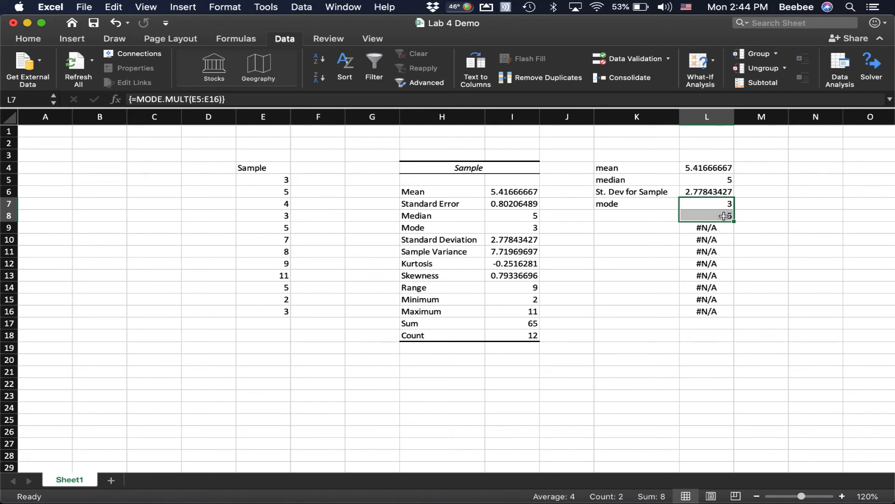
pyautogui.click(578, 325)
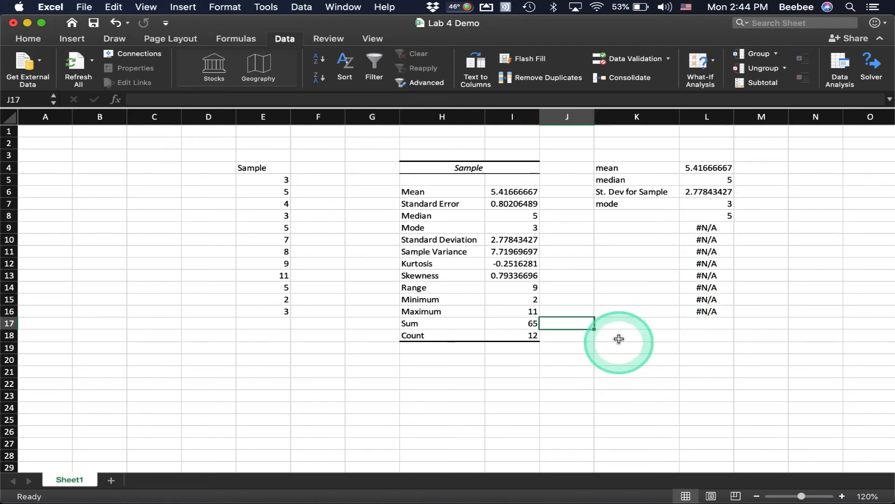
# Step: Label cell K17 as range, below the mode results
pyautogui.click(617, 323)
pyautogui.write('rang')
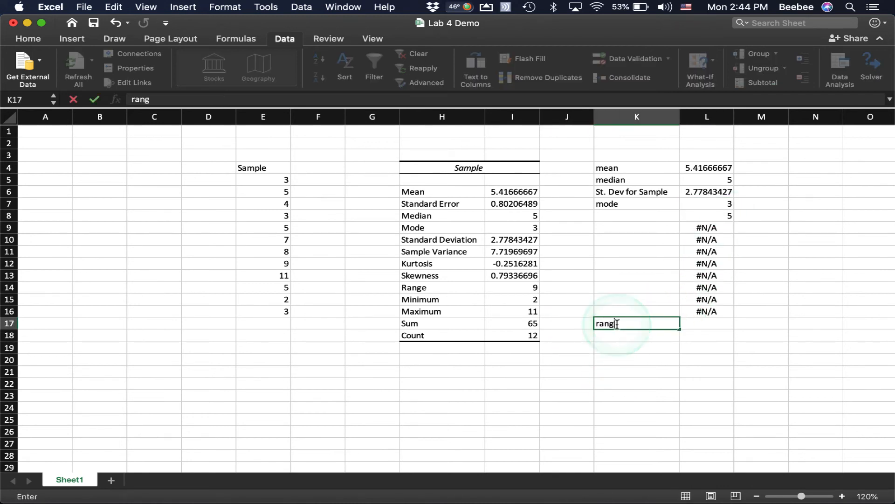
pyautogui.write('e')
pyautogui.press('Return')
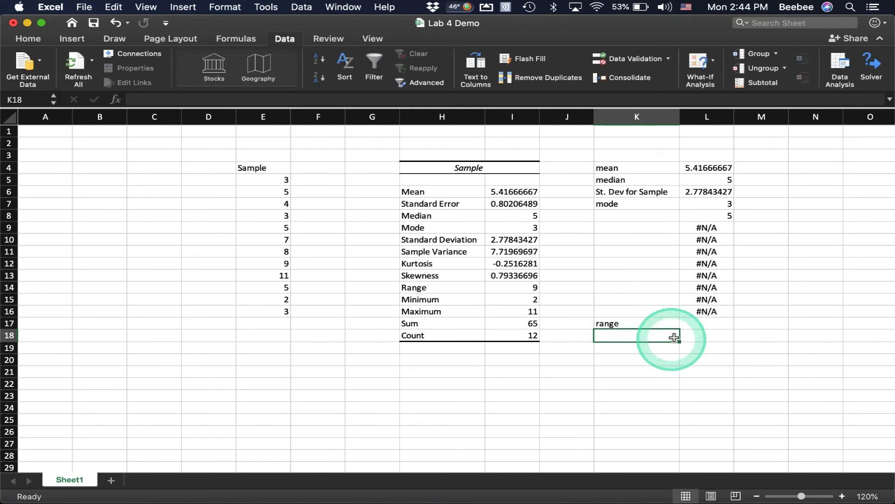
pyautogui.click(689, 325)
pyautogui.write('=range')
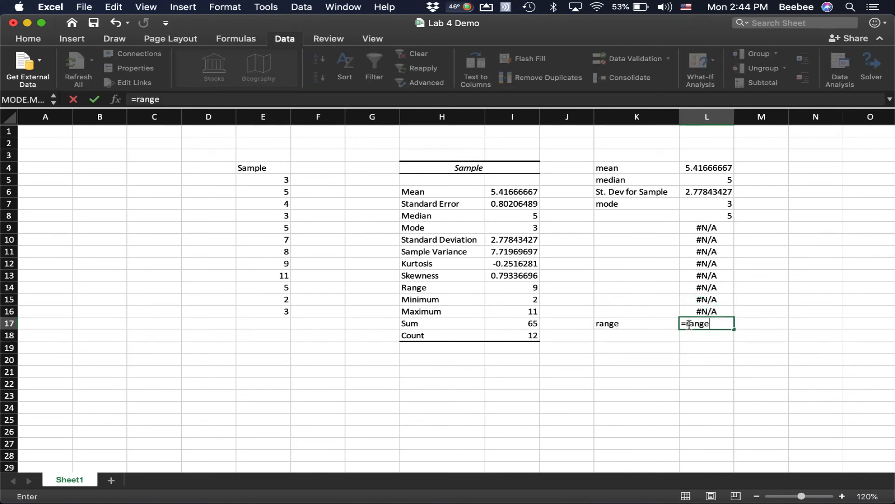
pyautogui.click(689, 325)
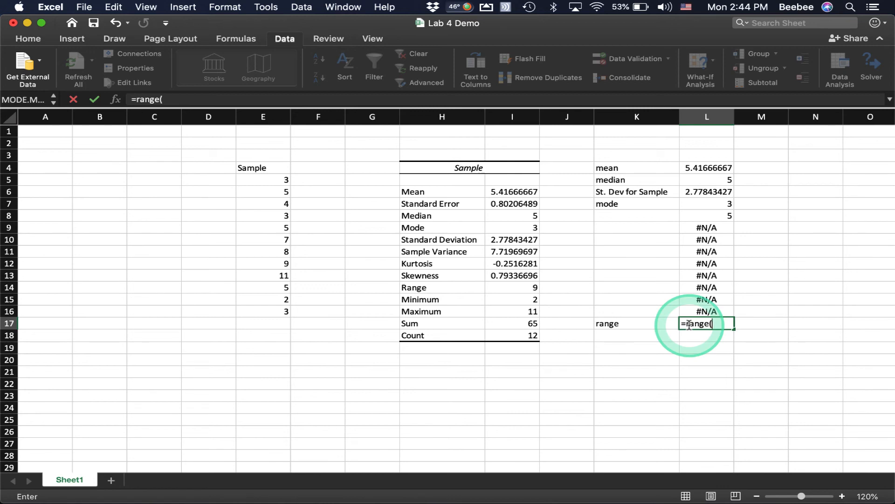
pyautogui.press('BackSpace')
pyautogui.press('BackSpace')
pyautogui.press('BackSpace')
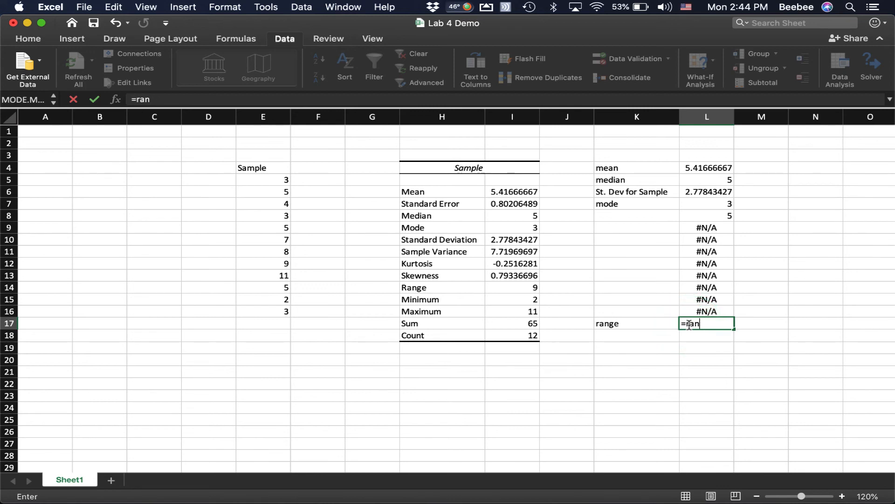
pyautogui.press('BackSpace')
pyautogui.press('BackSpace')
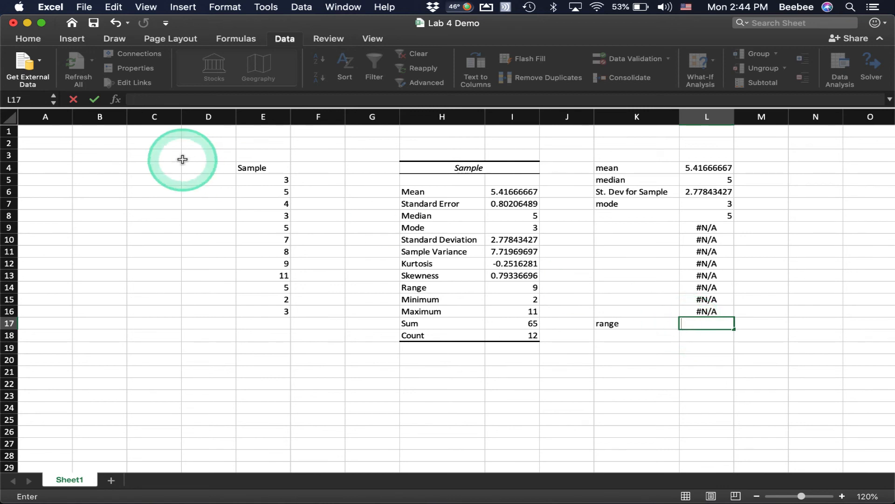
pyautogui.click(83, 39)
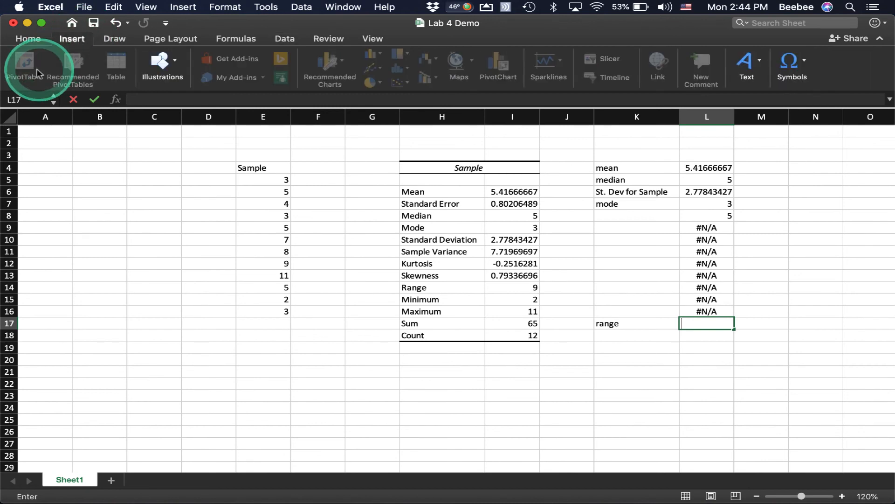
pyautogui.click(774, 381)
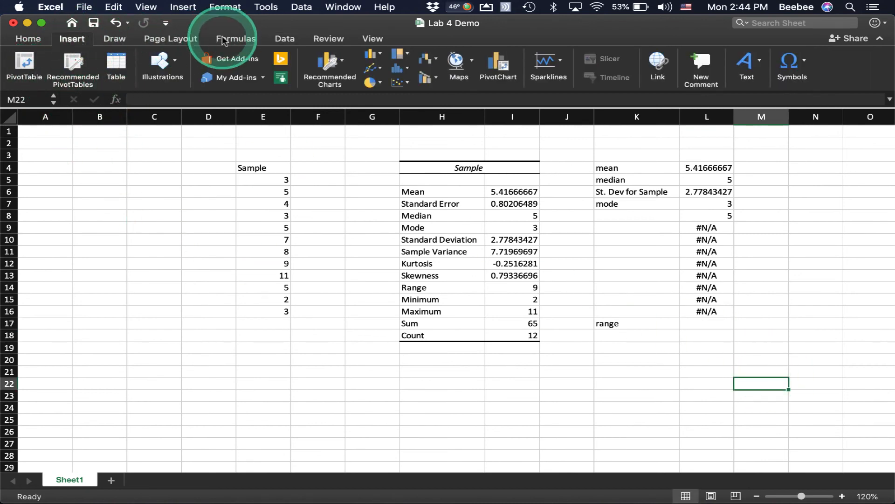
# Step: Search the Formula Builder for a range function, and close the builder
pyautogui.click(235, 39)
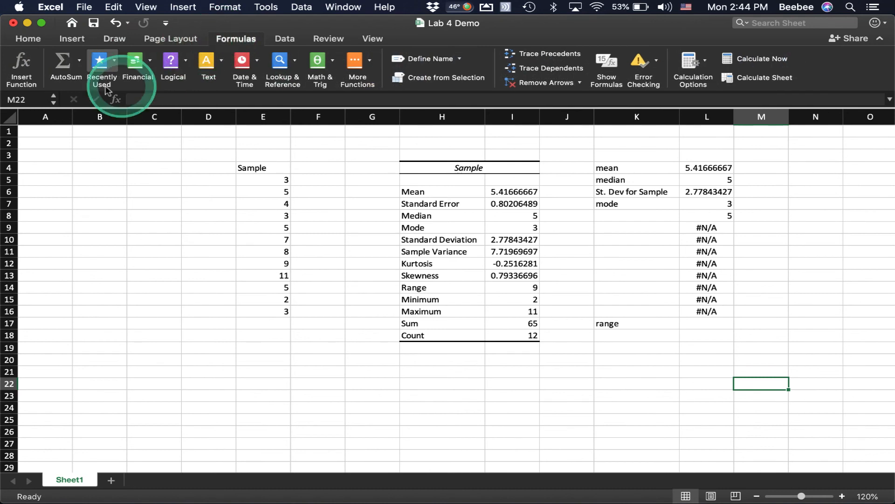
pyautogui.click(22, 70)
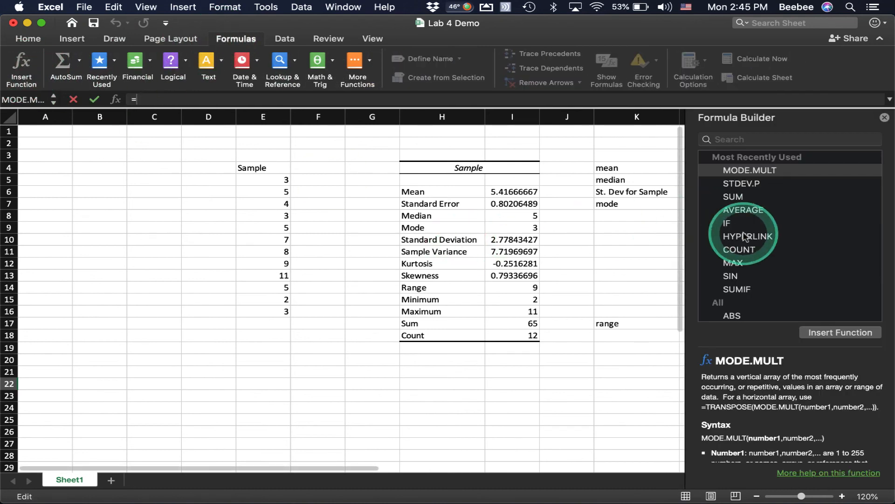
pyautogui.click(743, 139)
pyautogui.write('r')
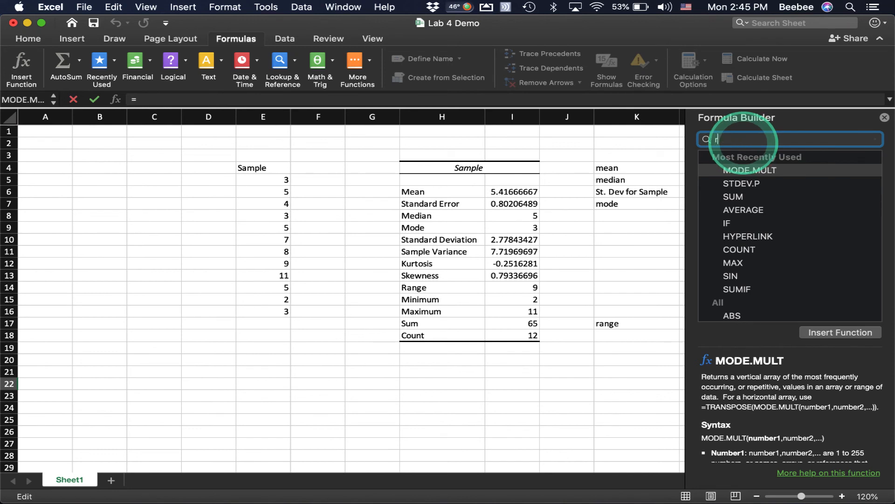
pyautogui.write('ange')
pyautogui.press('Return')
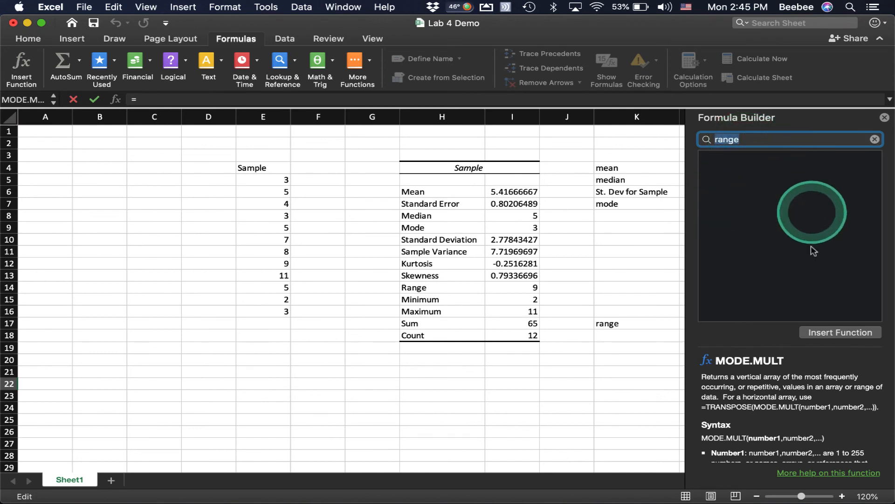
pyautogui.click(885, 118)
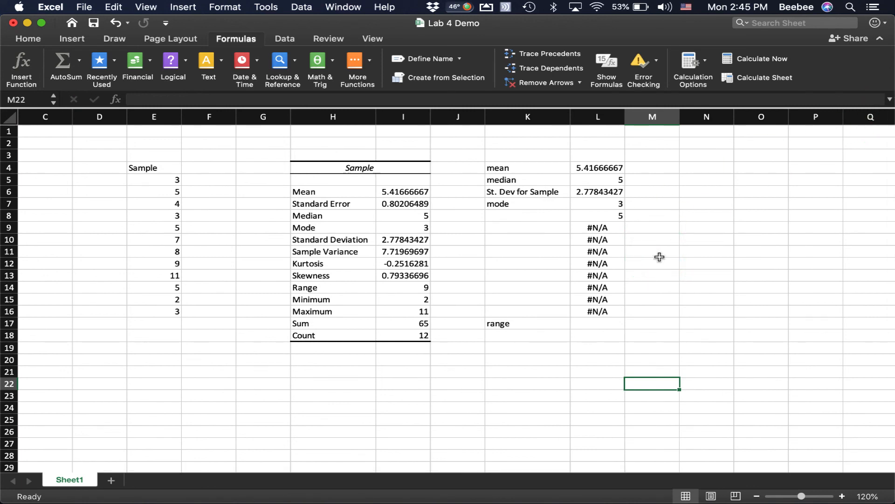
# Step: Calculate the sample's range in cell L17 with the formula =max(E5:E16)-min(E5:E16)
pyautogui.click(572, 323)
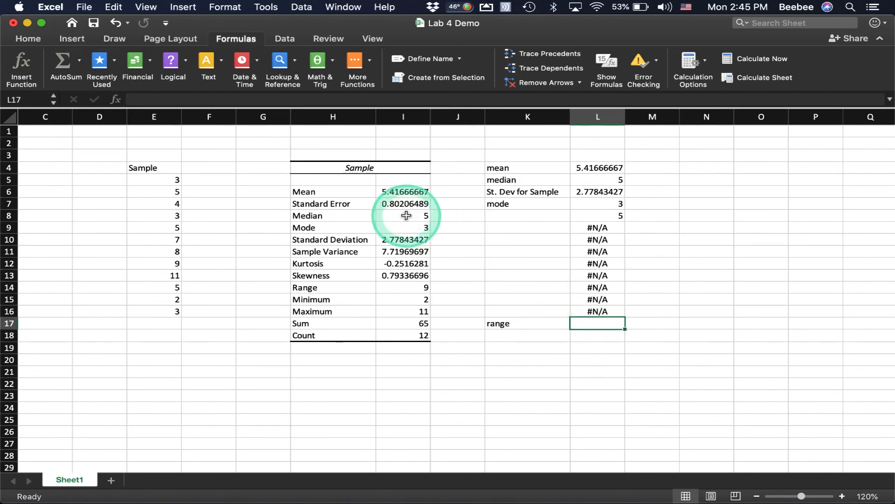
pyautogui.moveTo(387, 300); pyautogui.dragTo(386, 312)
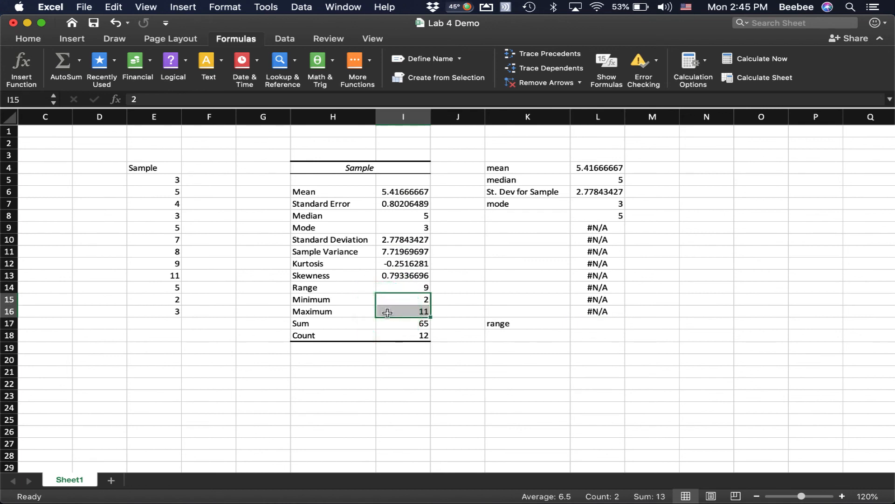
pyautogui.click(596, 327)
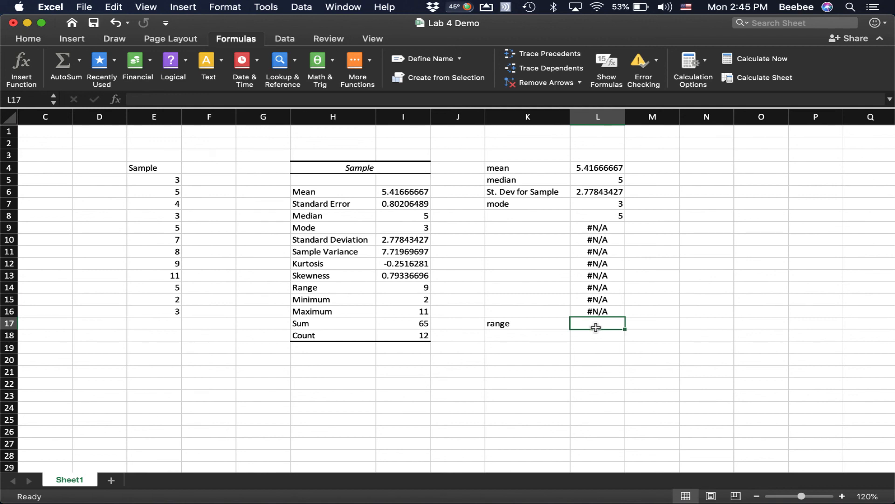
pyautogui.write('=')
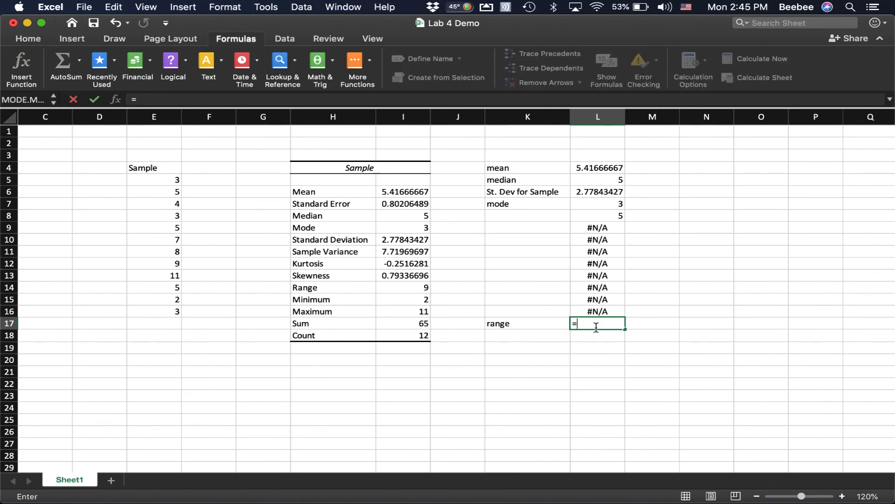
pyautogui.write('max(')
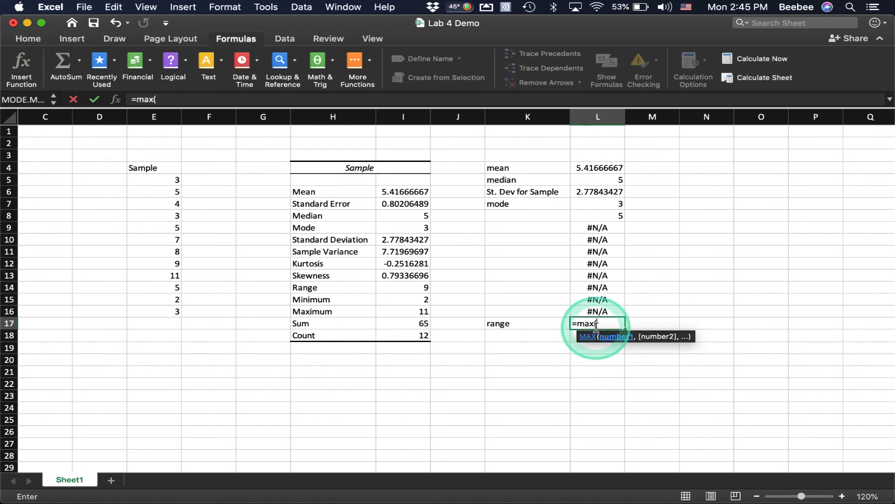
pyautogui.moveTo(146, 179); pyautogui.dragTo(181, 317)
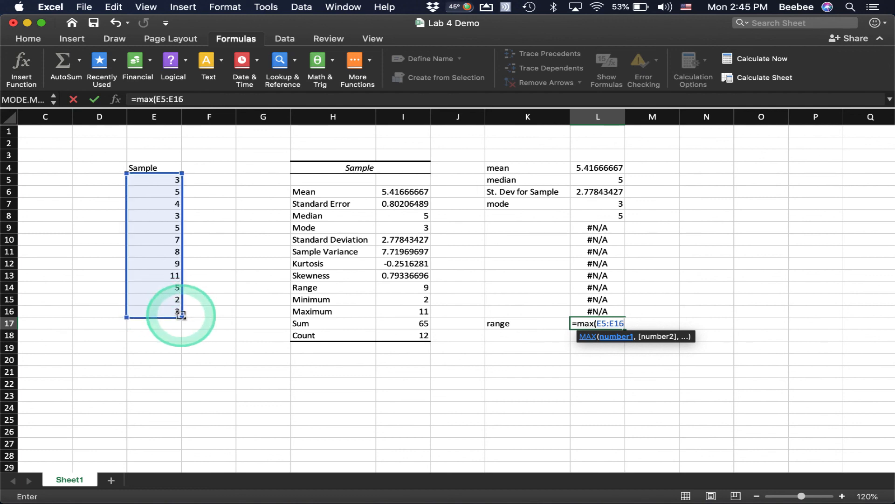
pyautogui.write(')')
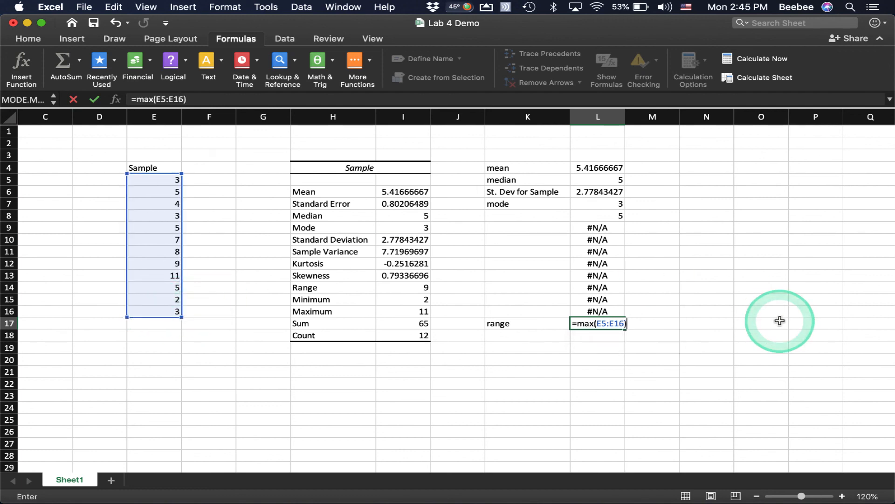
pyautogui.write('-')
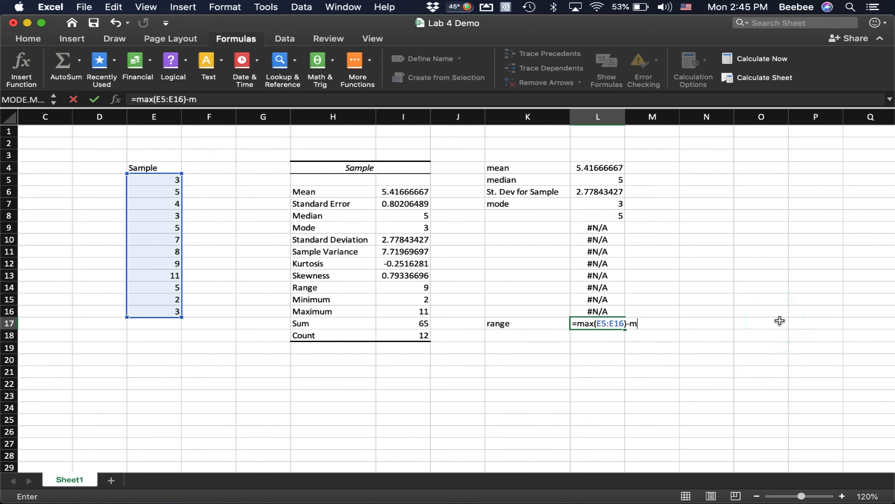
pyautogui.write('min(')
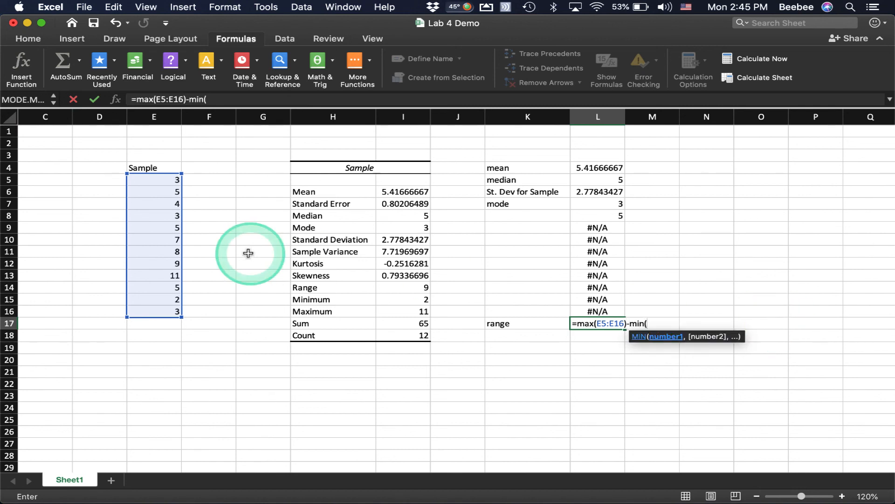
pyautogui.moveTo(152, 183); pyautogui.dragTo(154, 305)
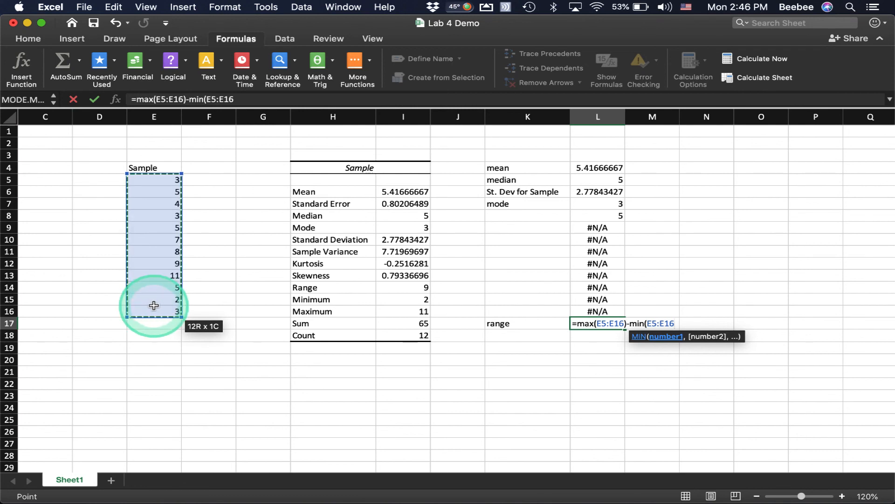
pyautogui.write(')')
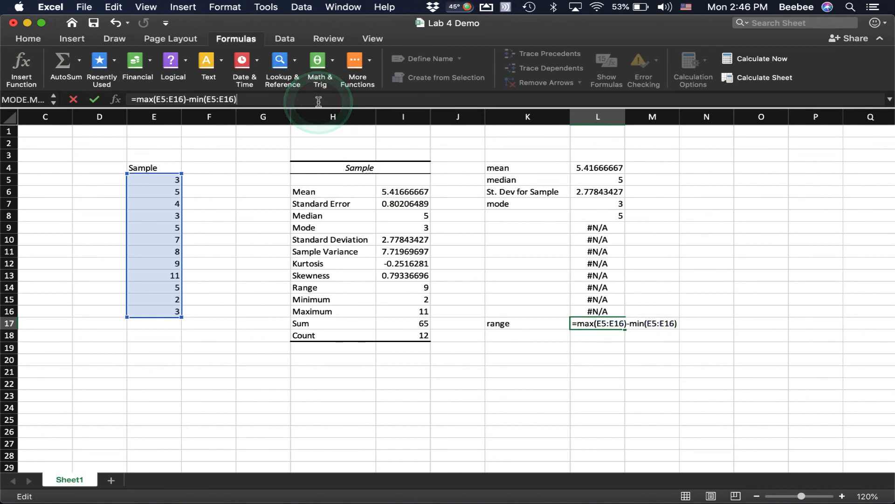
pyautogui.press('Return')
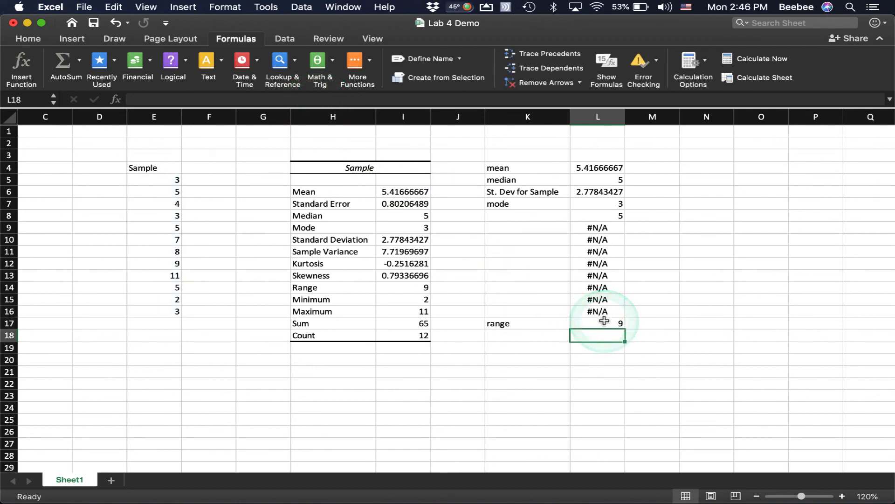
# Step: Compare the Minimum and Maximum values in I15 and I16 of the statistics table with the range formula in L17
pyautogui.click(420, 301)
pyautogui.click(419, 311)
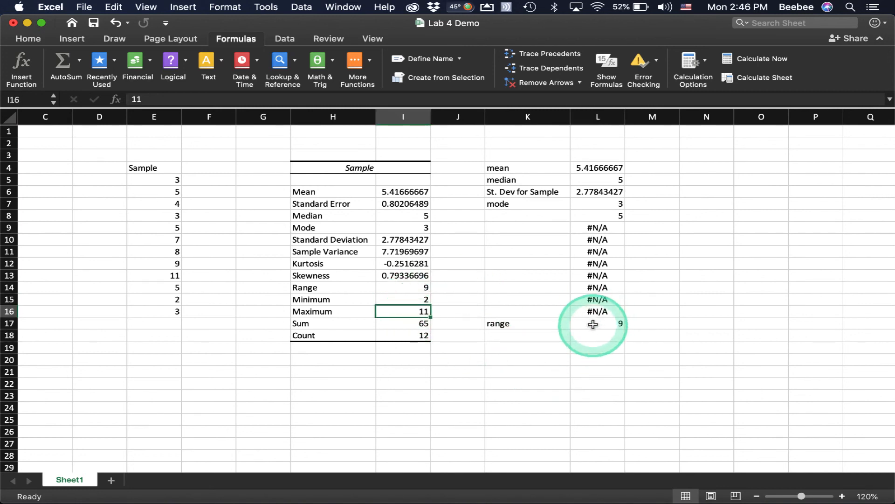
pyautogui.click(611, 323)
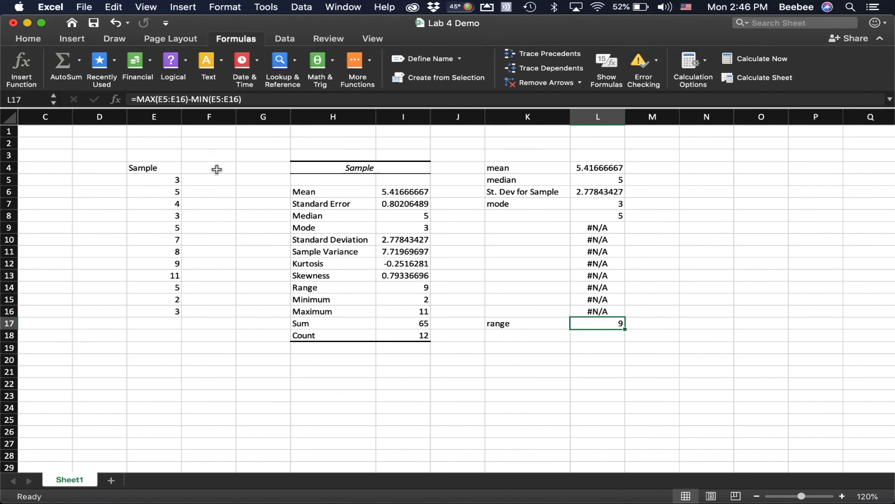